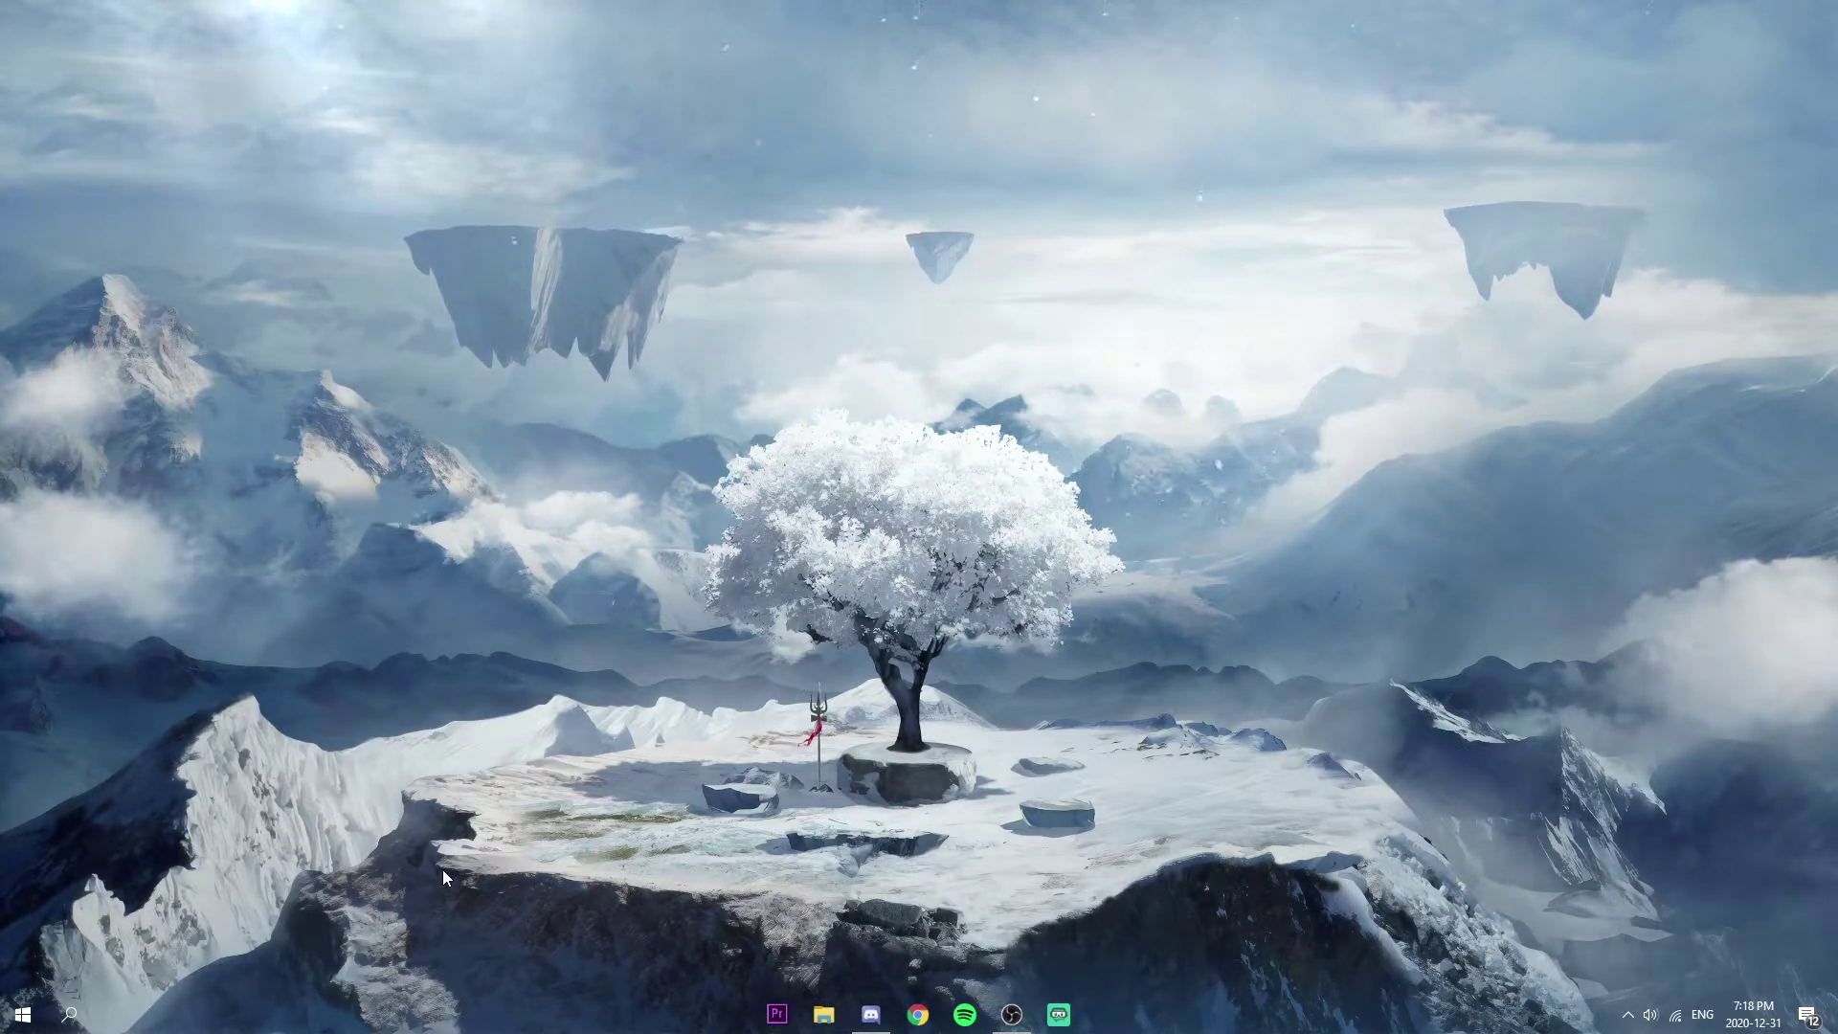
Navigate Settings > Update & Security > Advanced options > Delivery Optimization > Advanced options
click(21, 1014)
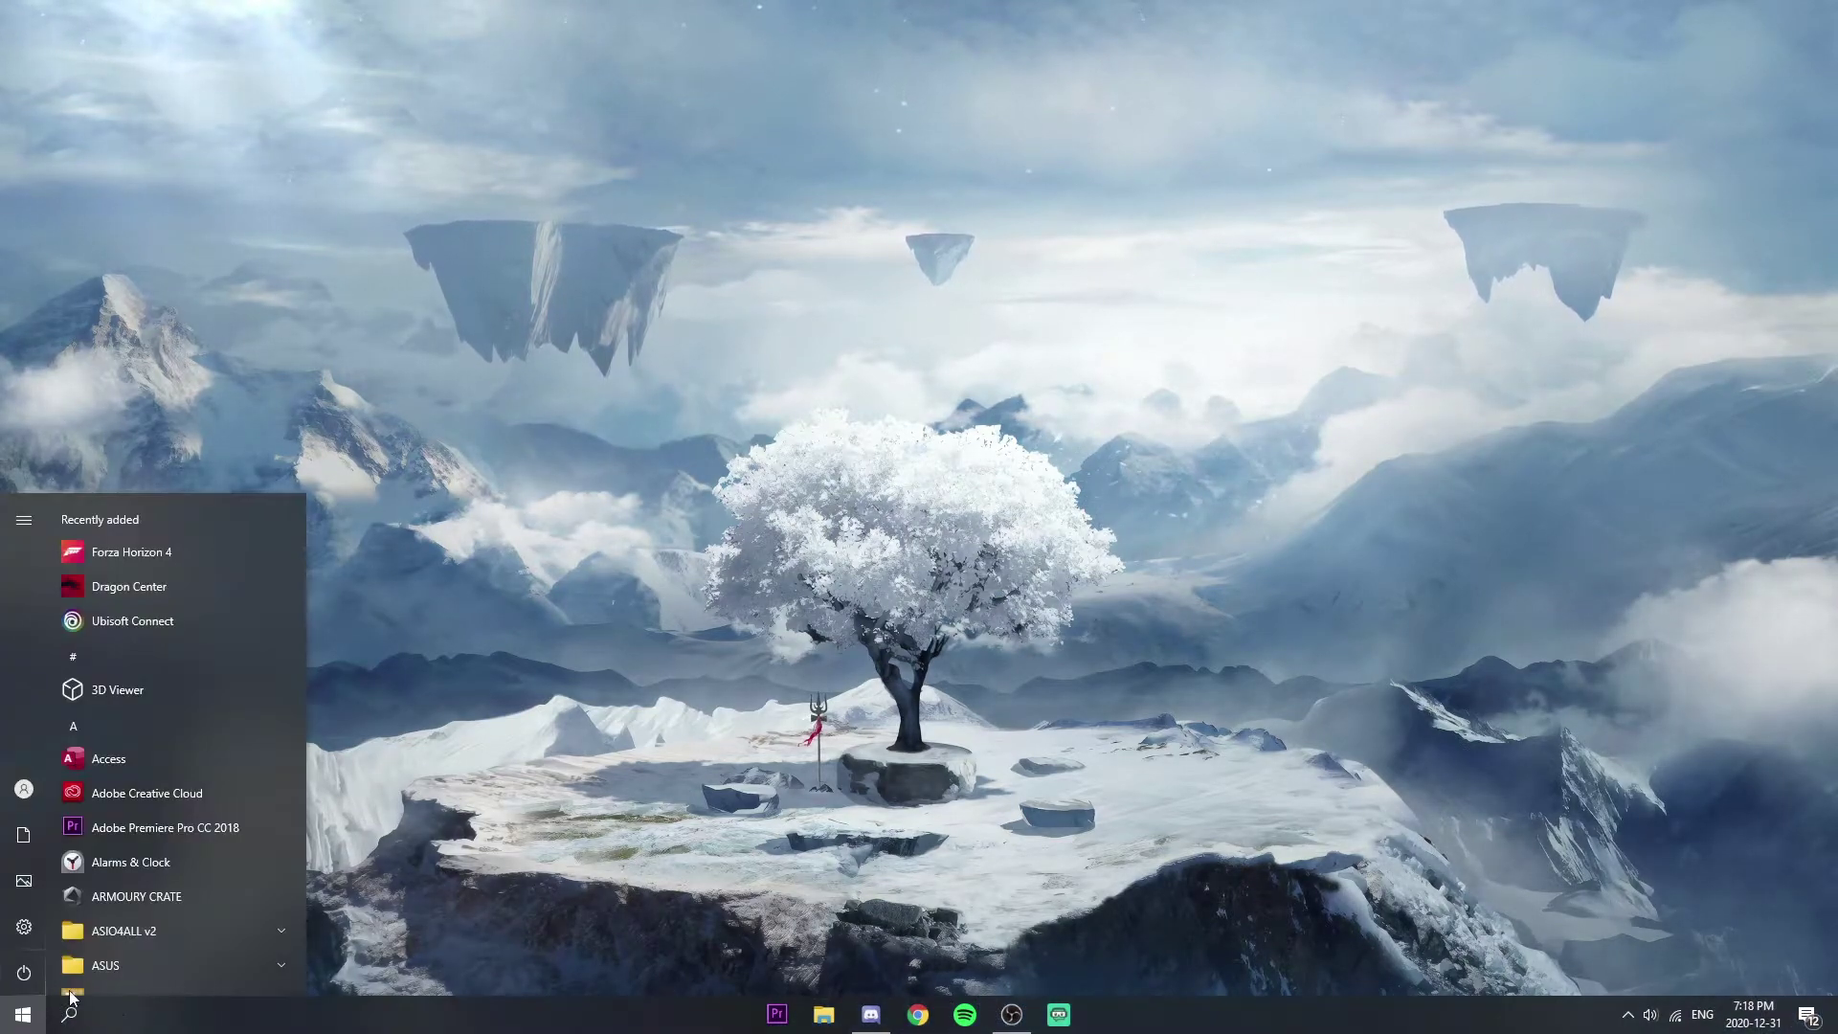
click(27, 935)
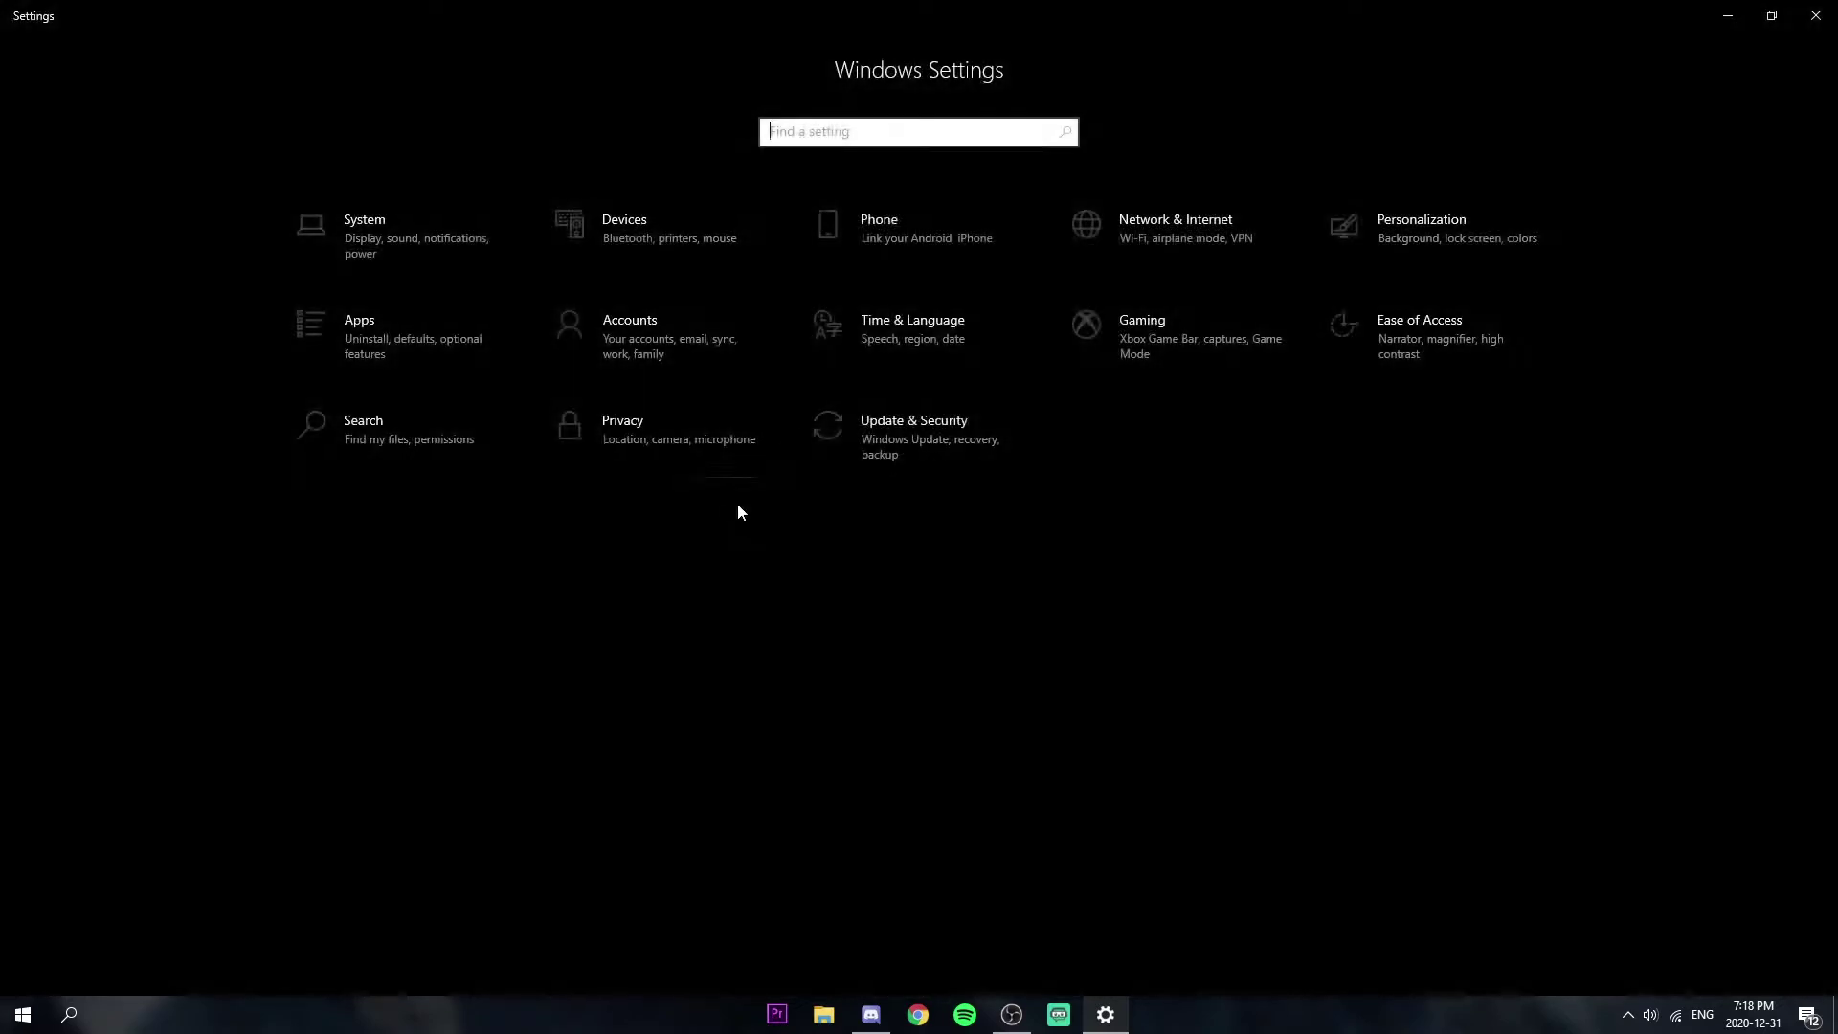
click(879, 429)
click(410, 624)
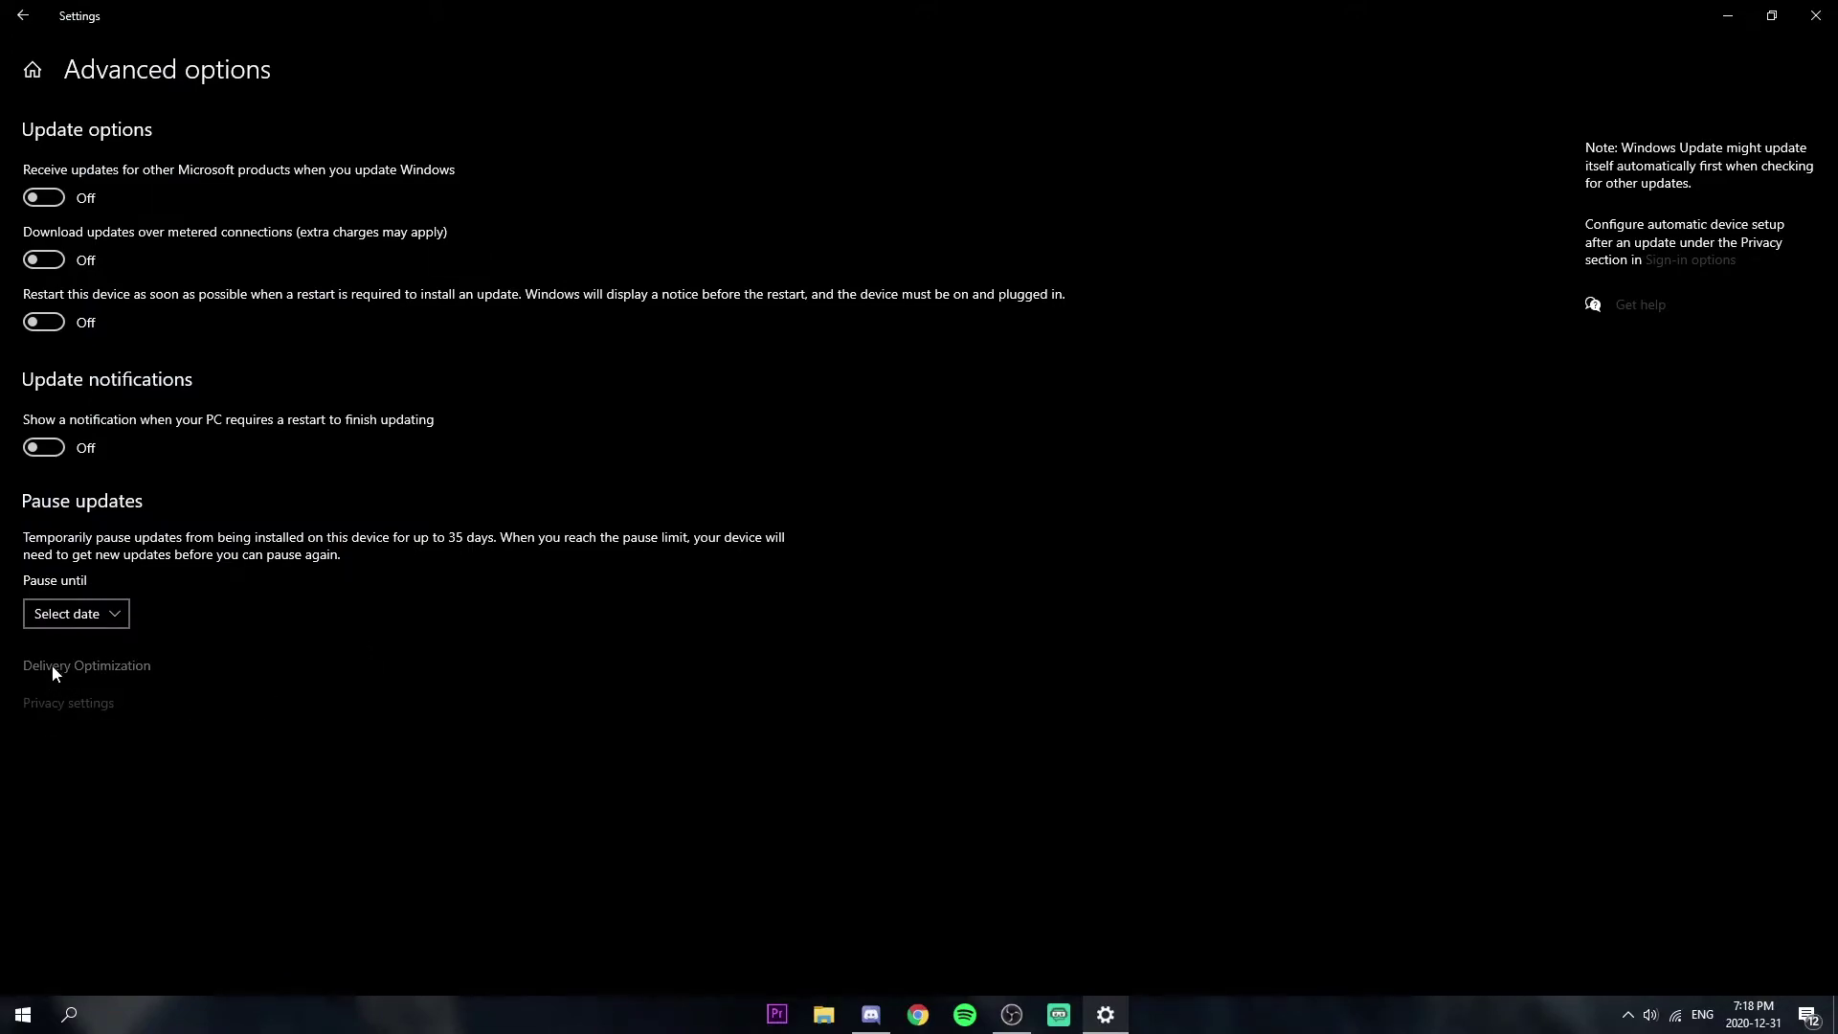
click(54, 669)
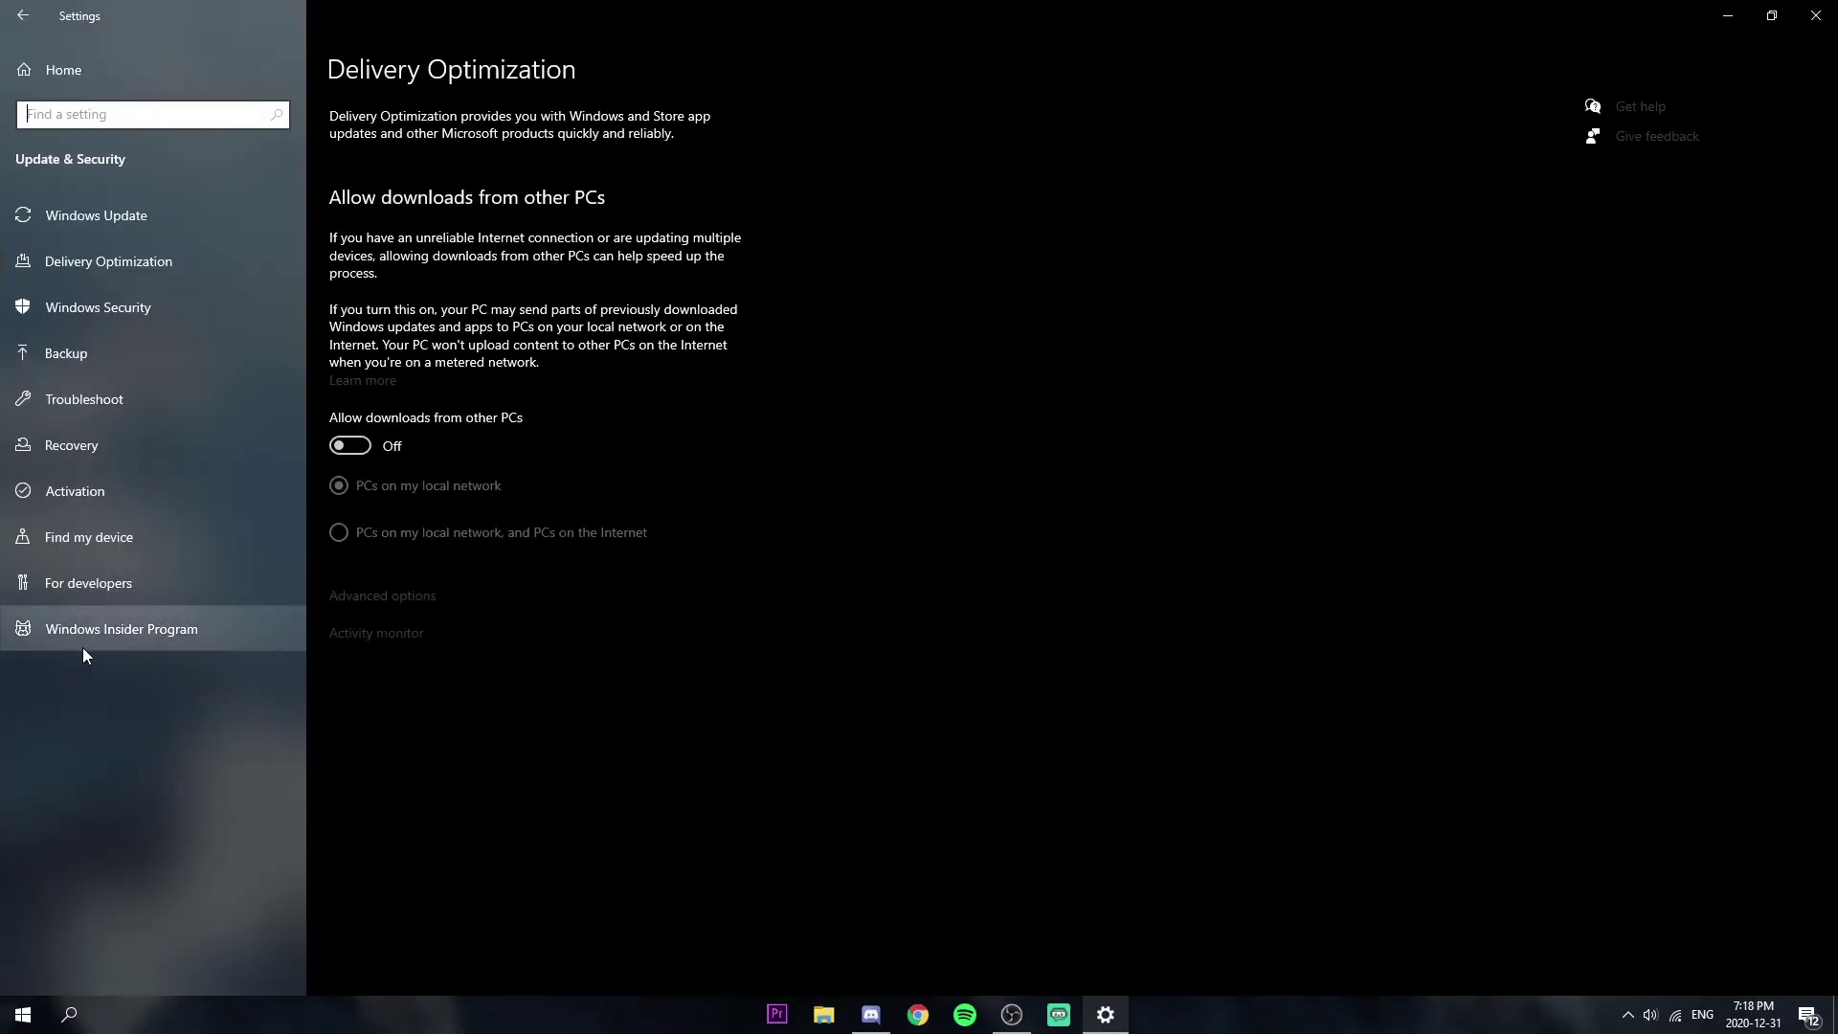
click(395, 606)
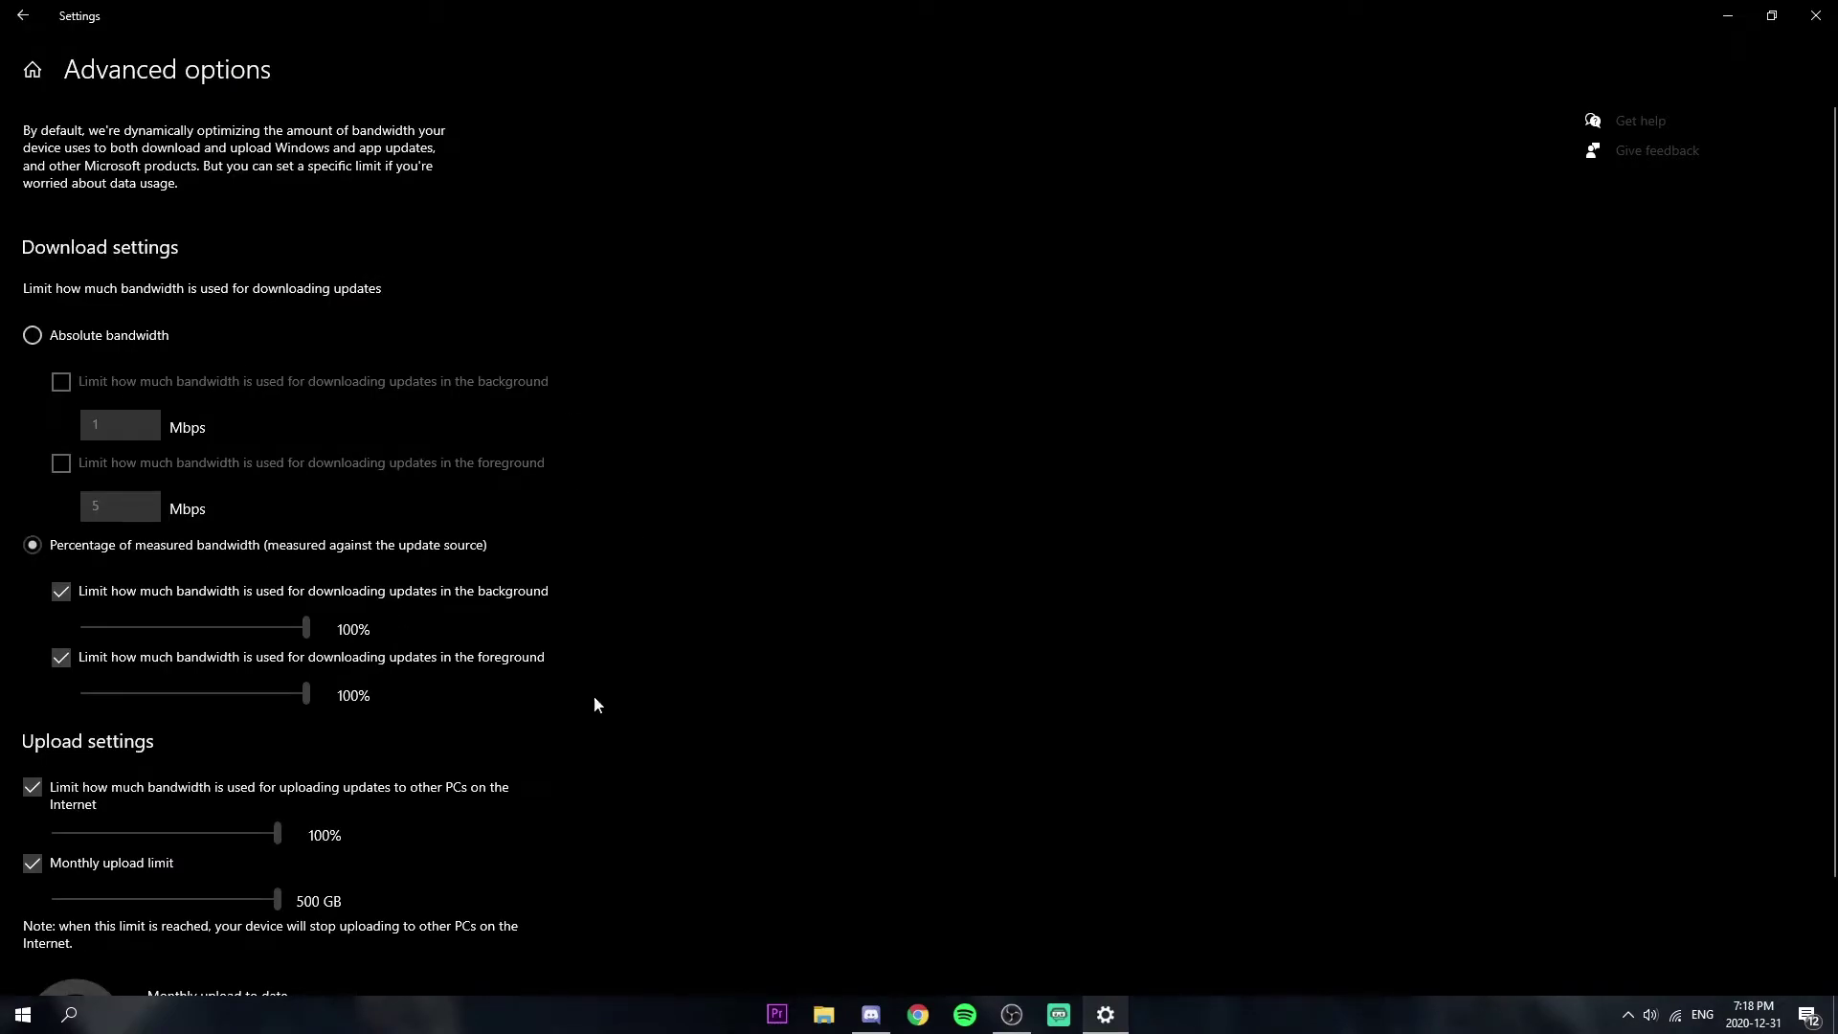
scroll(359, 757, down, 2)
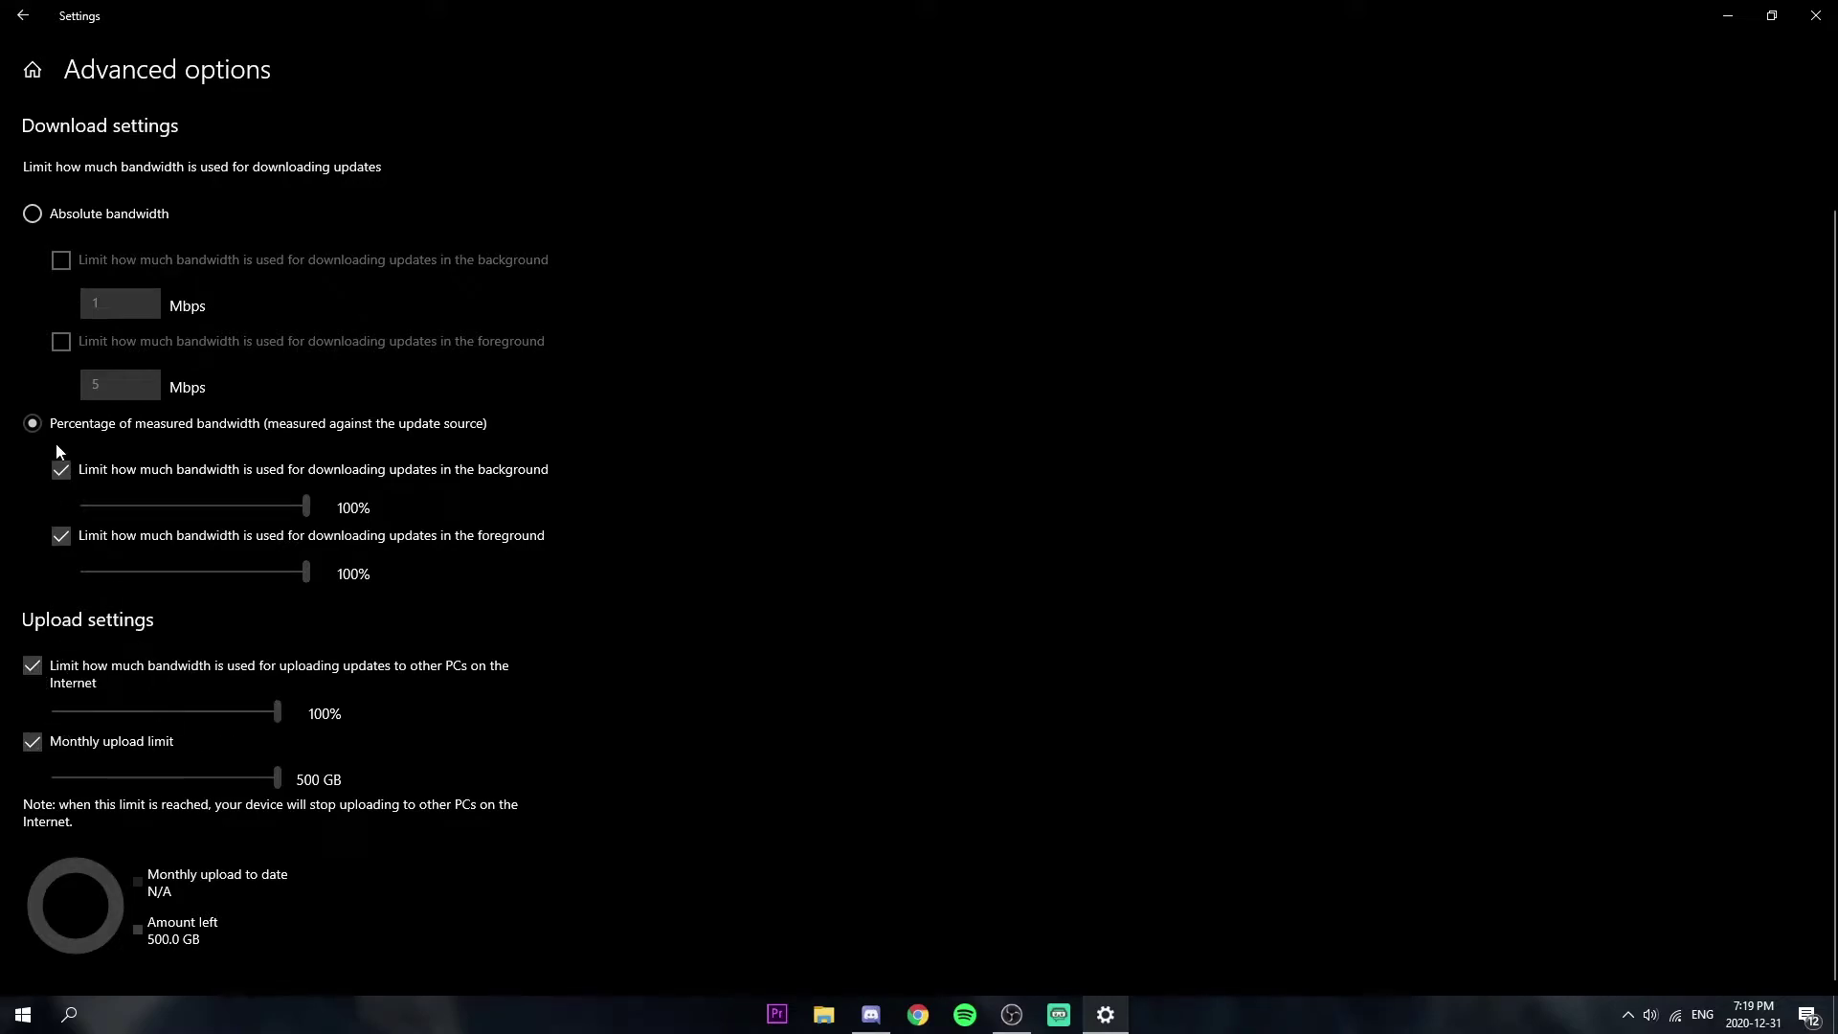
scroll(272, 615, up, 2)
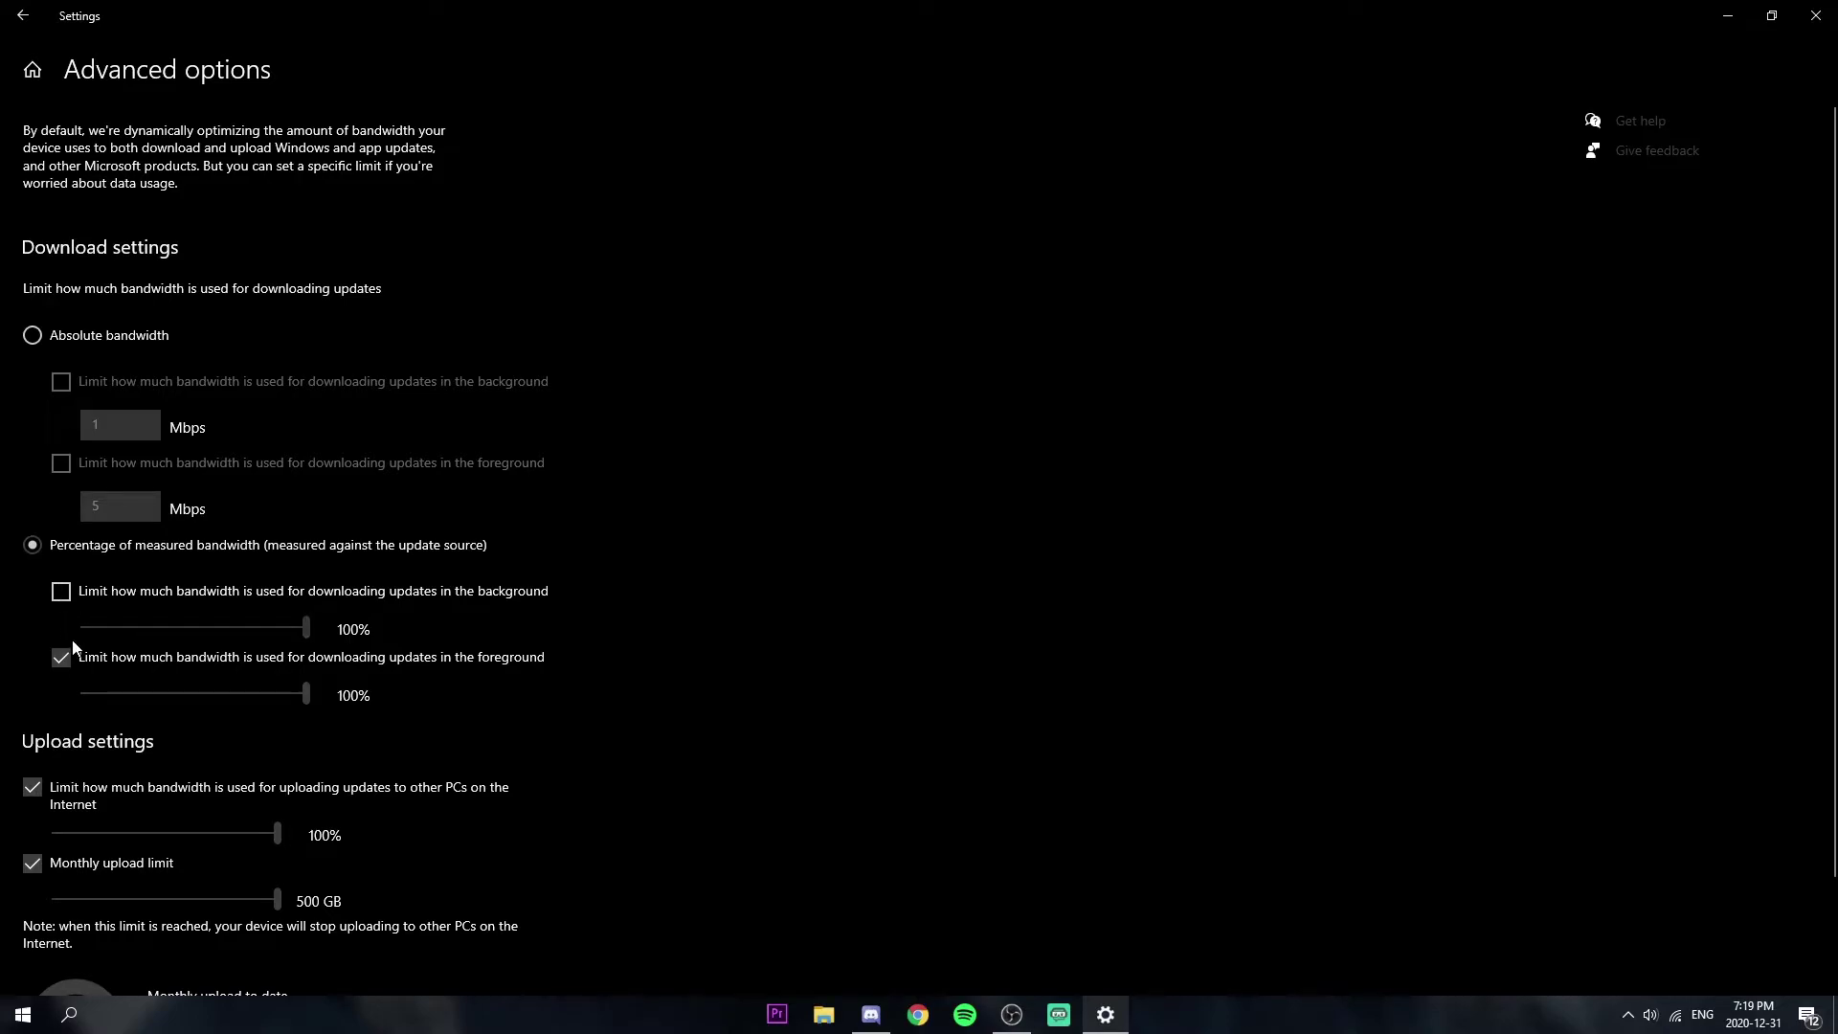
Keep upload and monthly upload limits enabled and the background download limit at 100%
click(32, 788)
click(33, 788)
click(31, 862)
drag(305, 628, 61, 634)
drag(86, 629, 323, 630)
scroll(747, 629, down, 2)
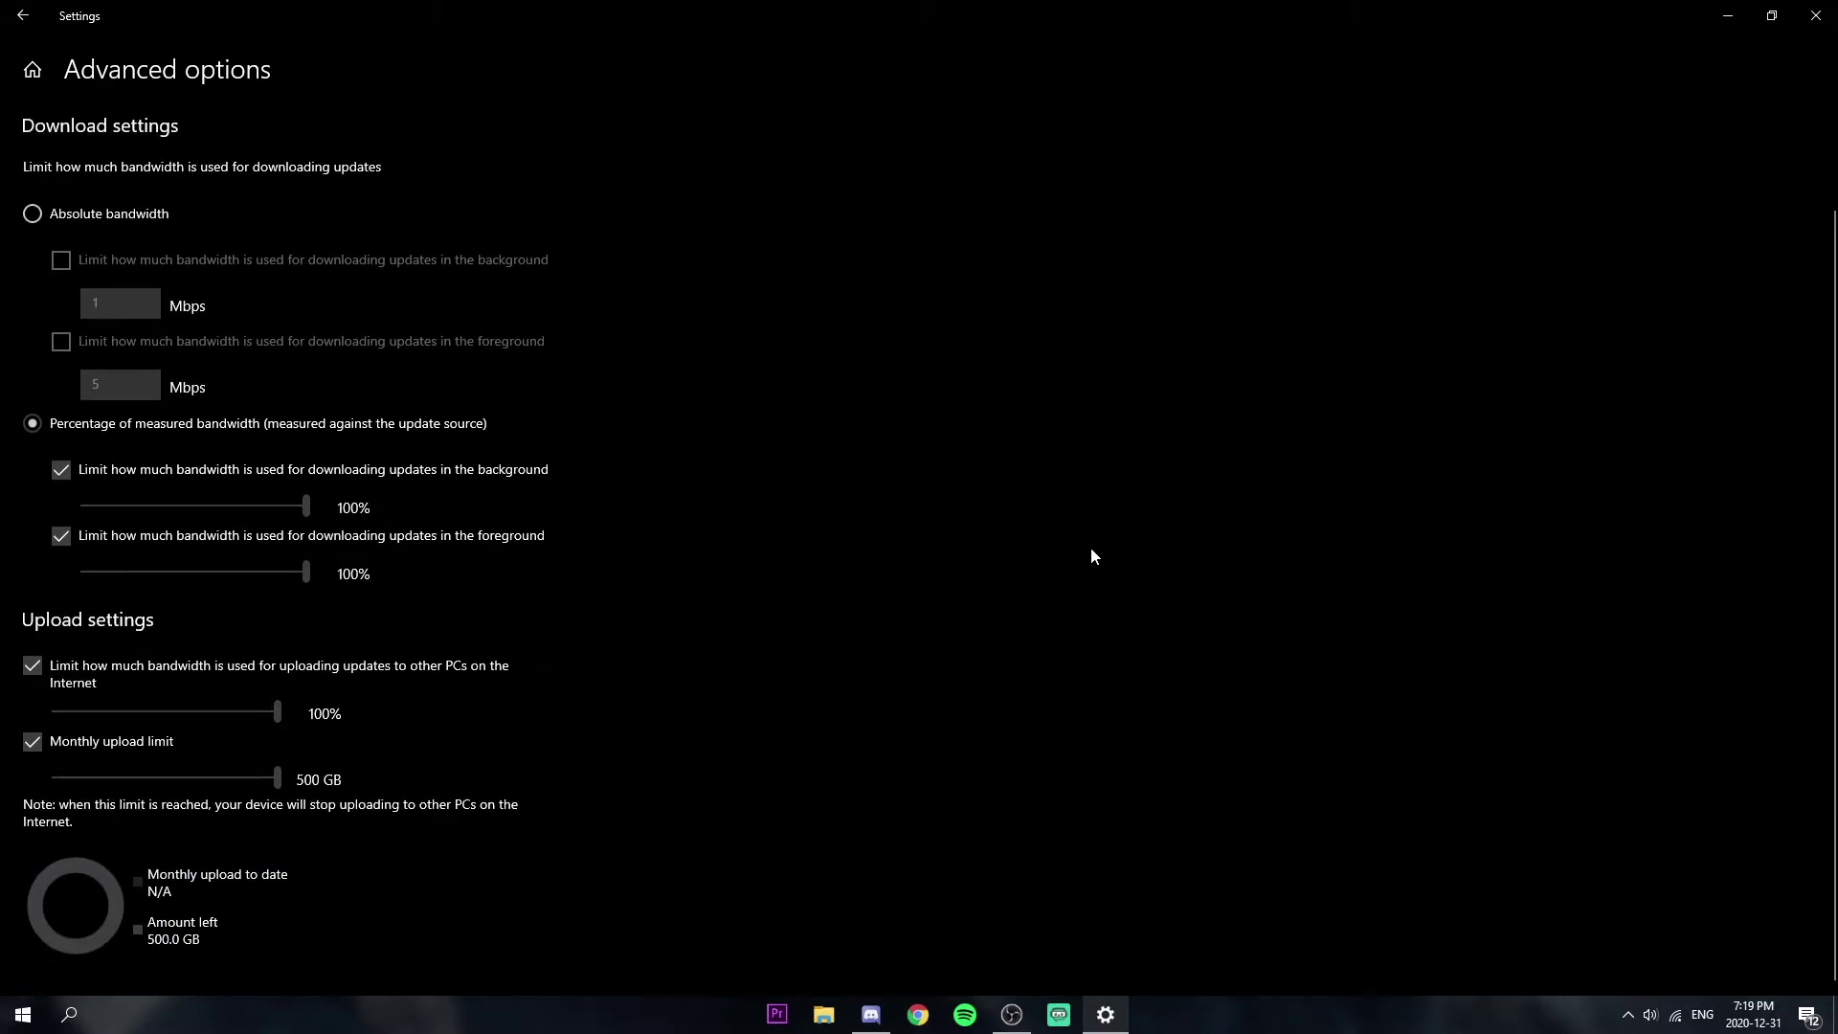
click(1815, 16)
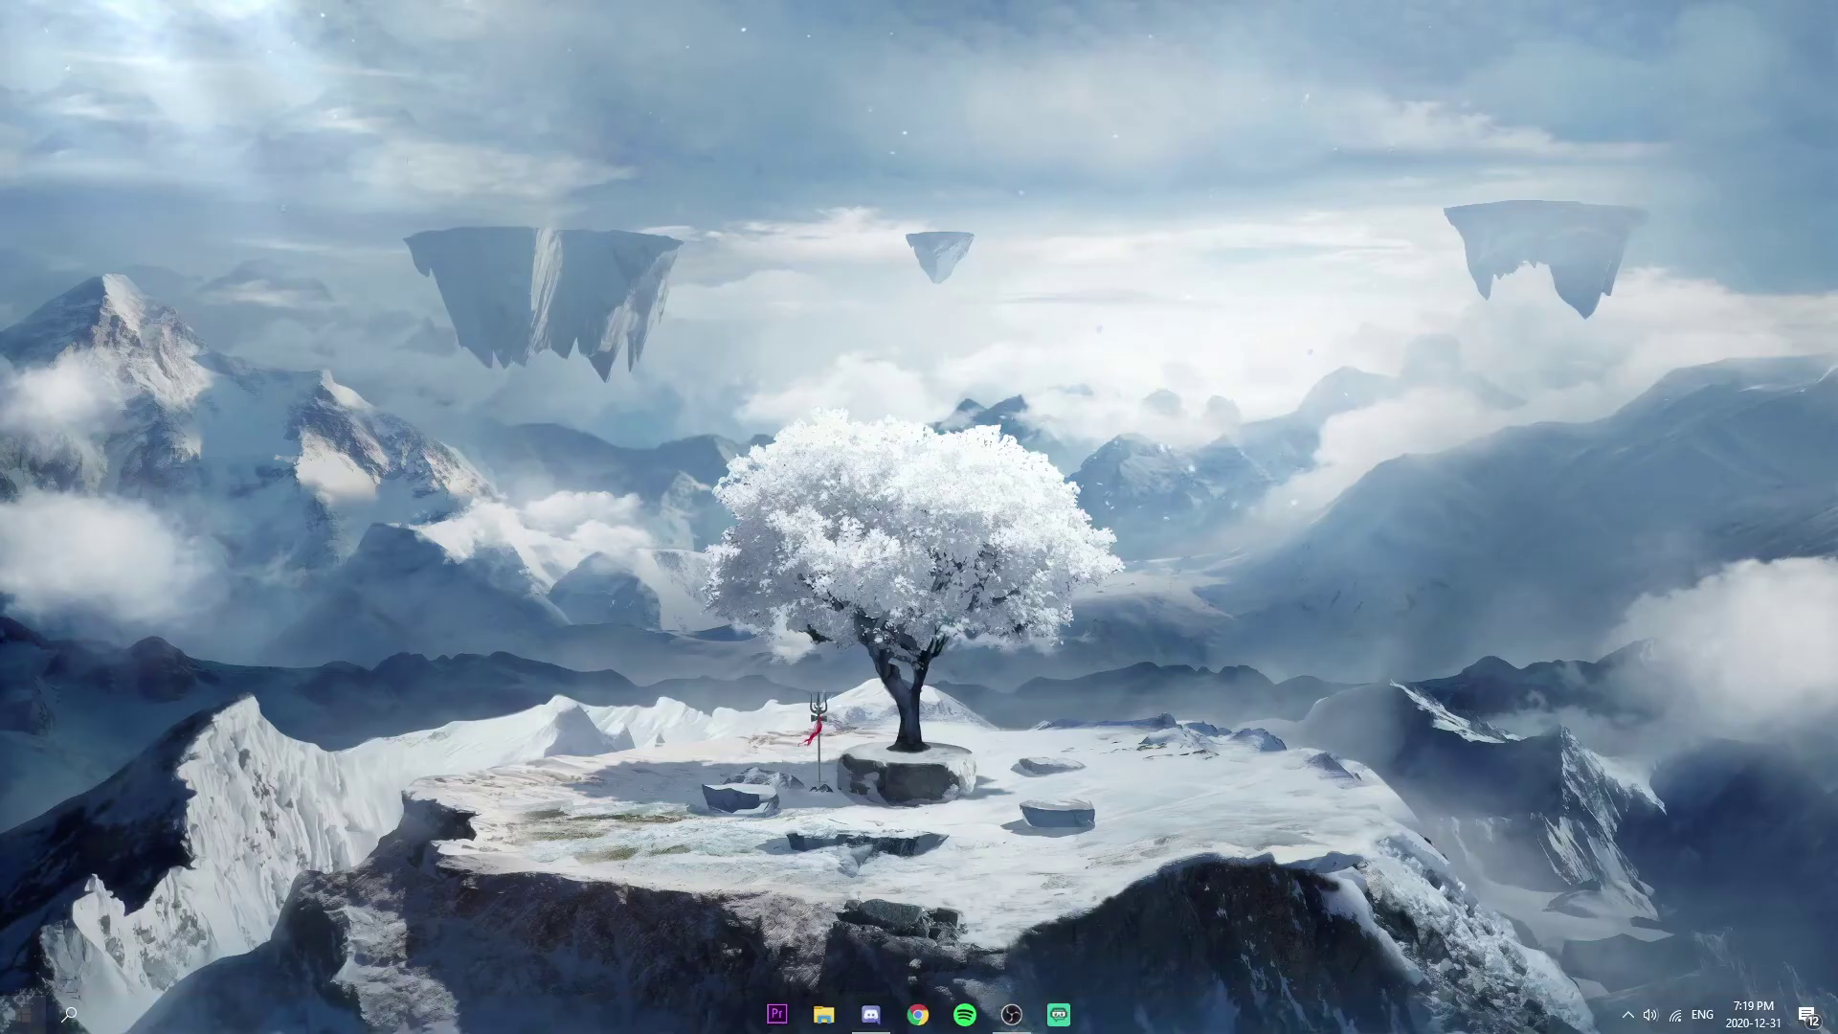
click(22, 1014)
click(23, 925)
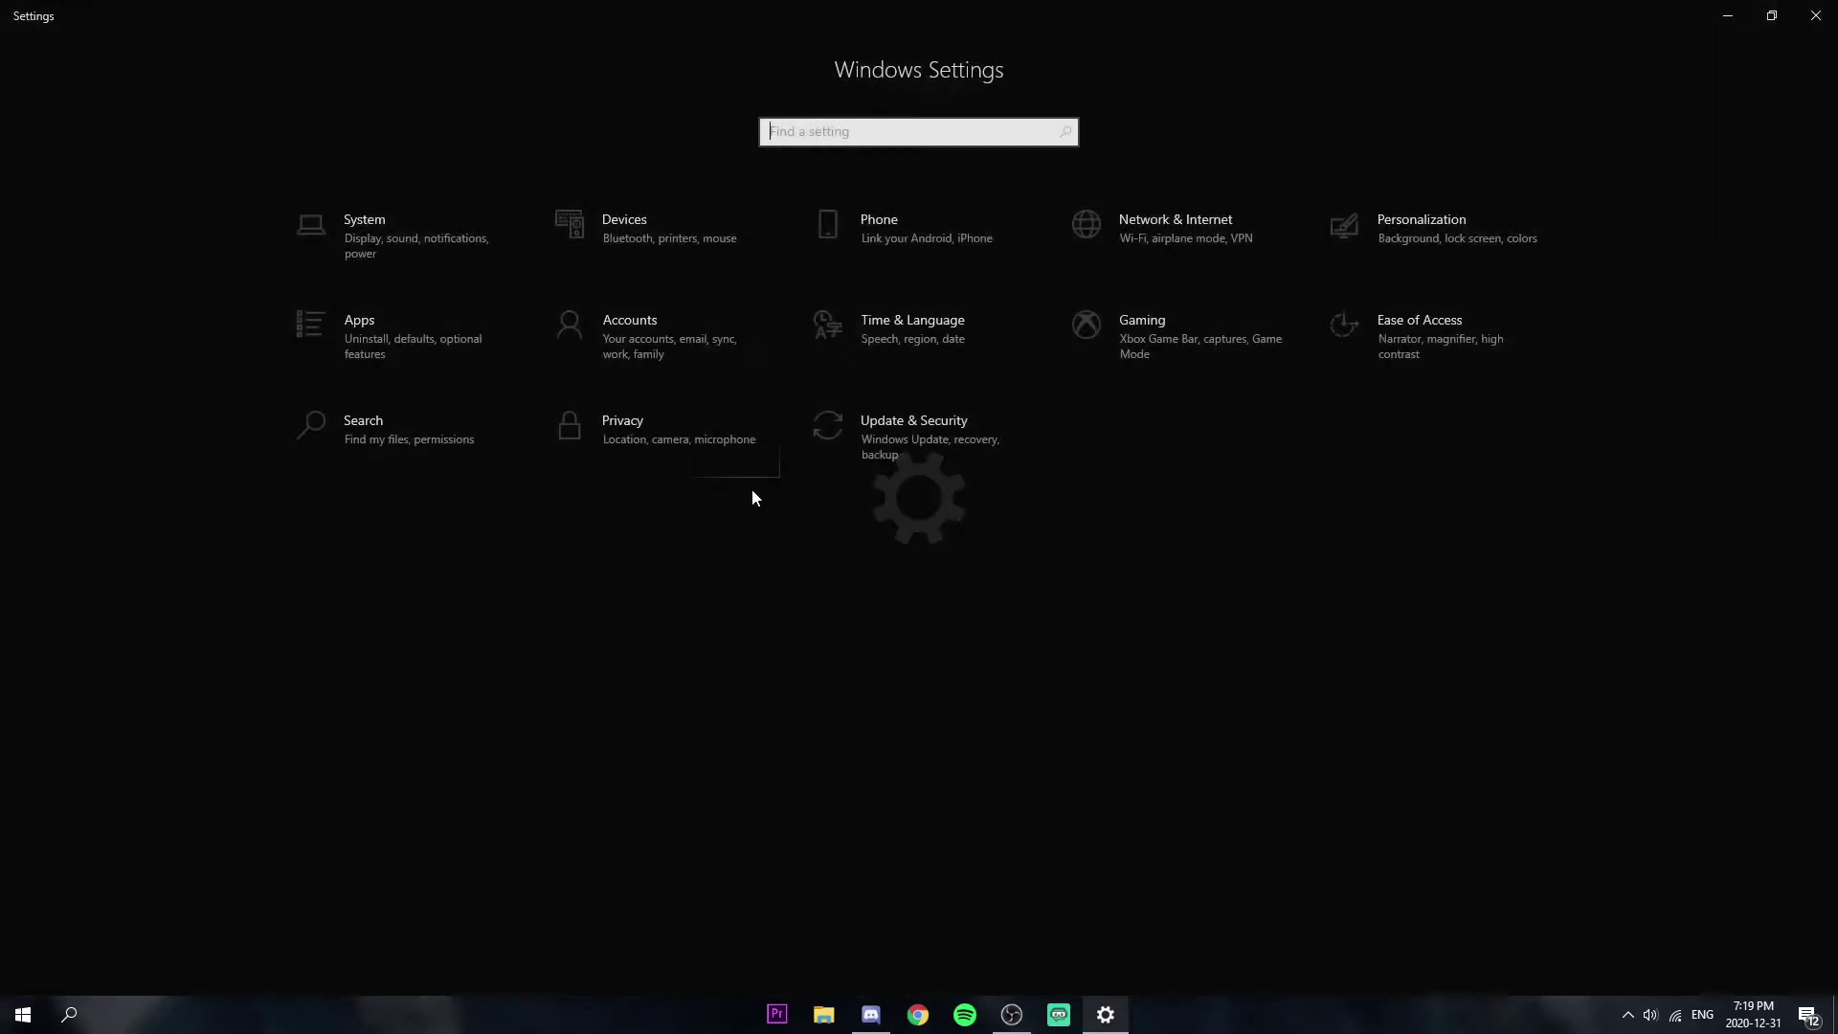
click(887, 431)
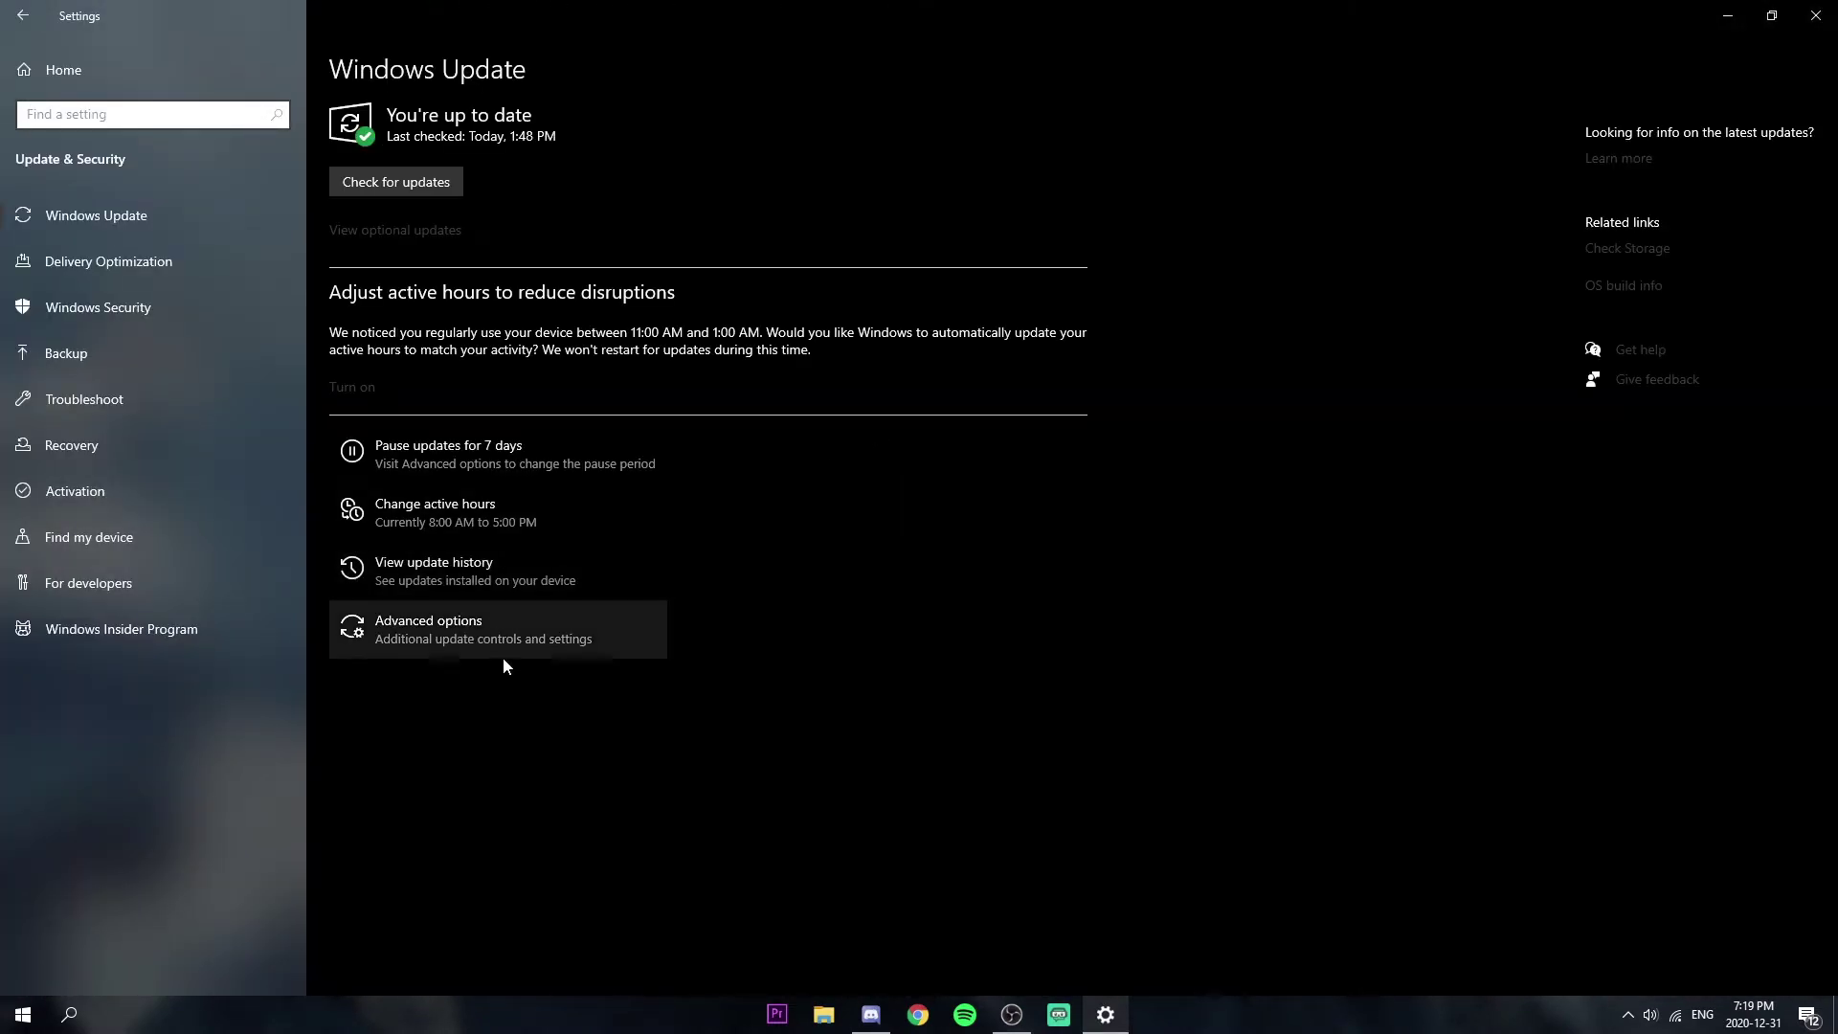
click(501, 644)
click(127, 667)
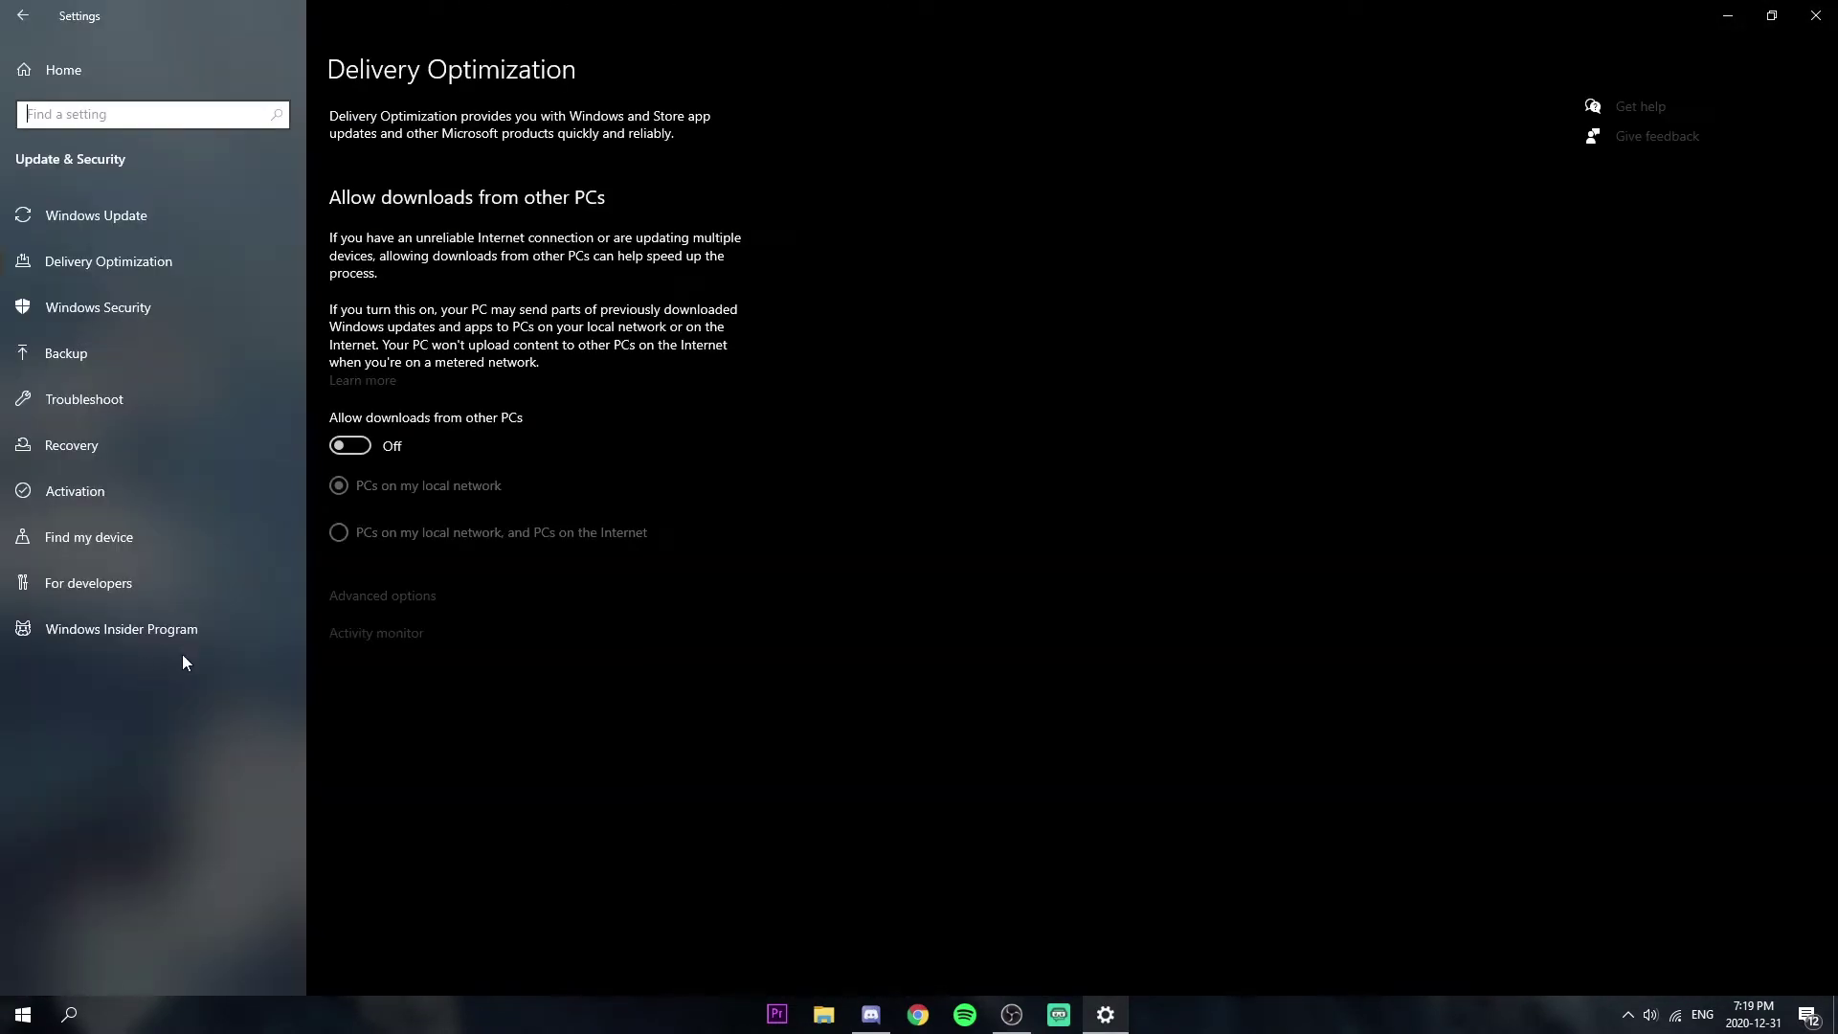
click(383, 601)
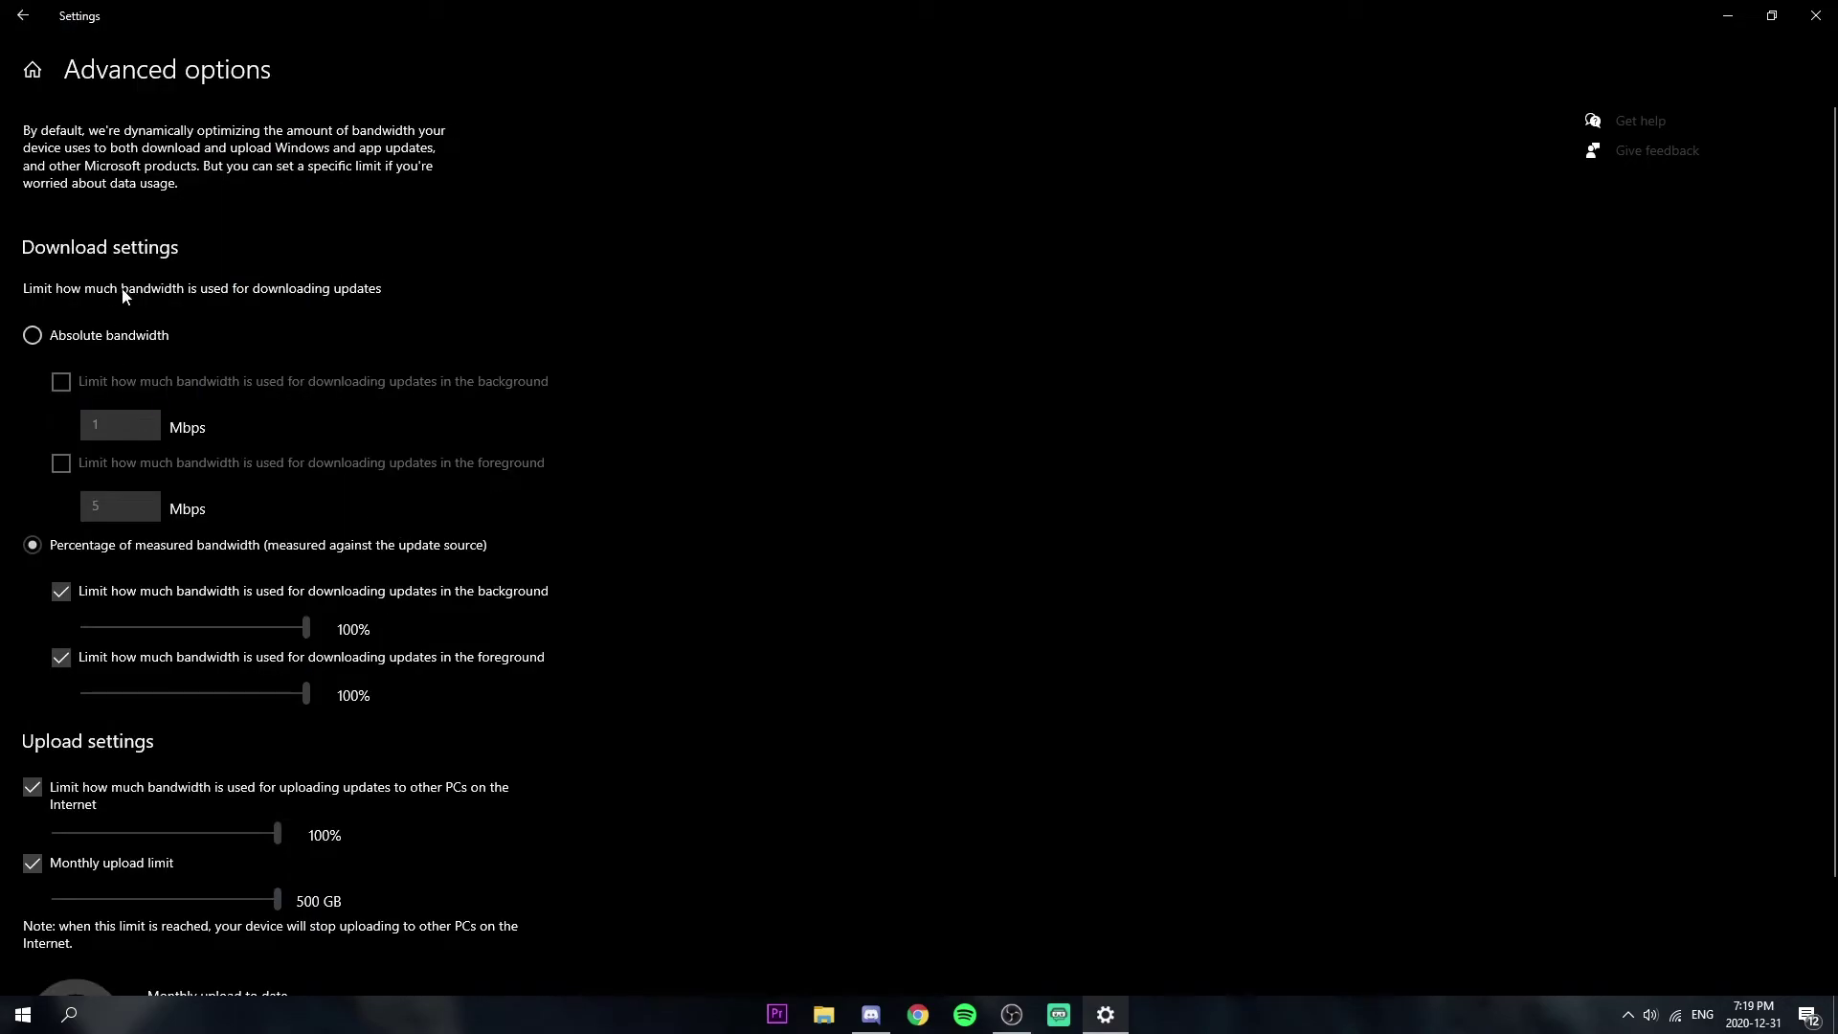
scroll(34, 744, down, 2)
click(1816, 16)
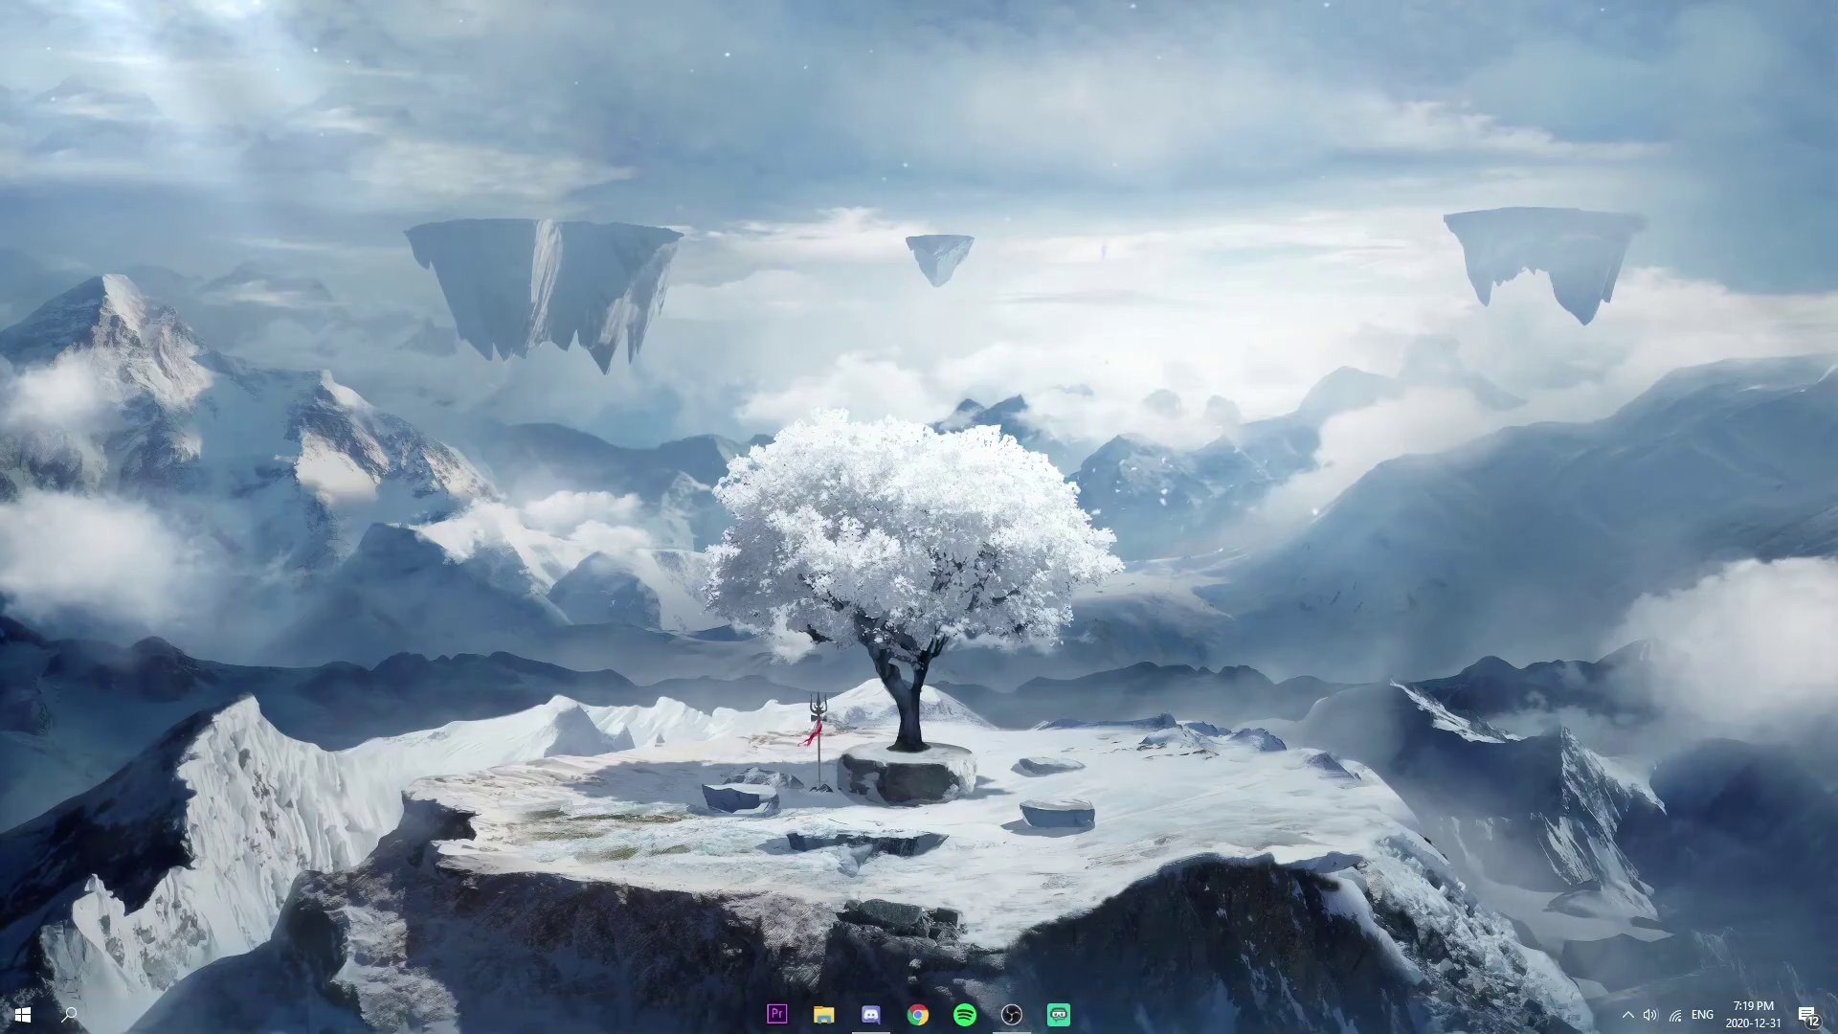
Run a Speedtest showing 17 ms ping and 30.70 Mbps download, then close the page
click(67, 1015)
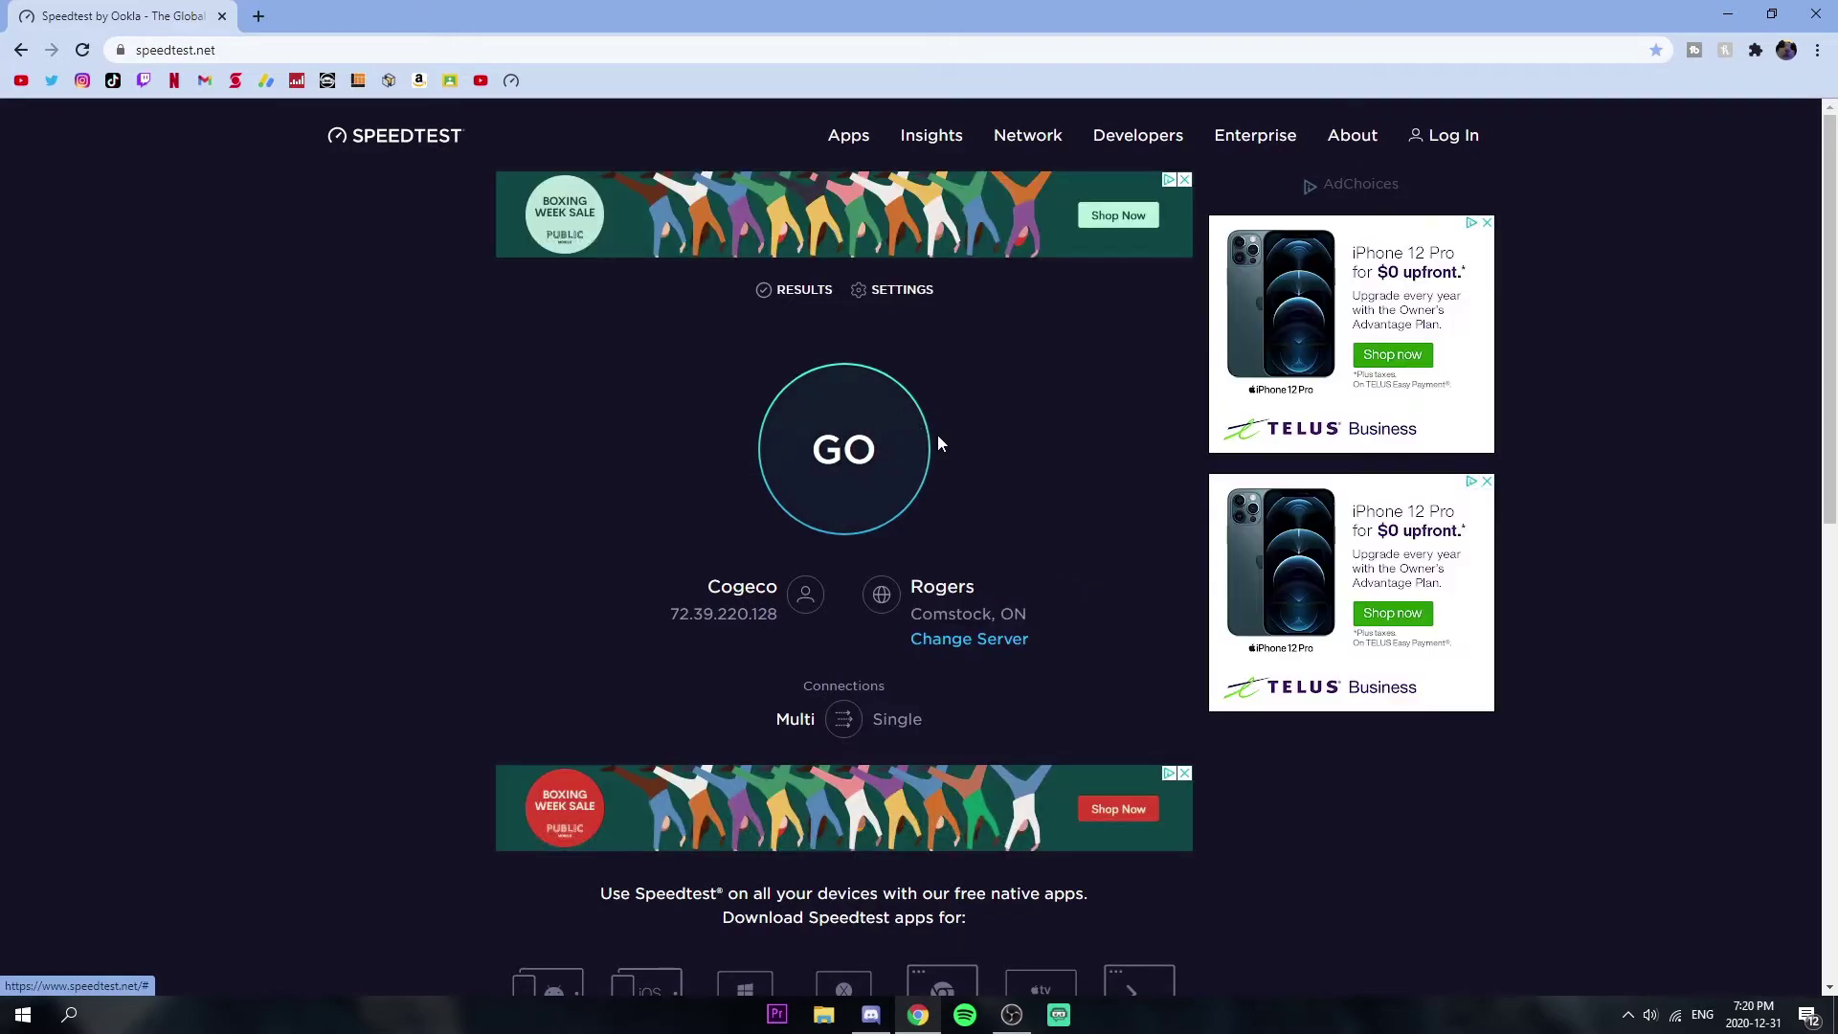
click(888, 451)
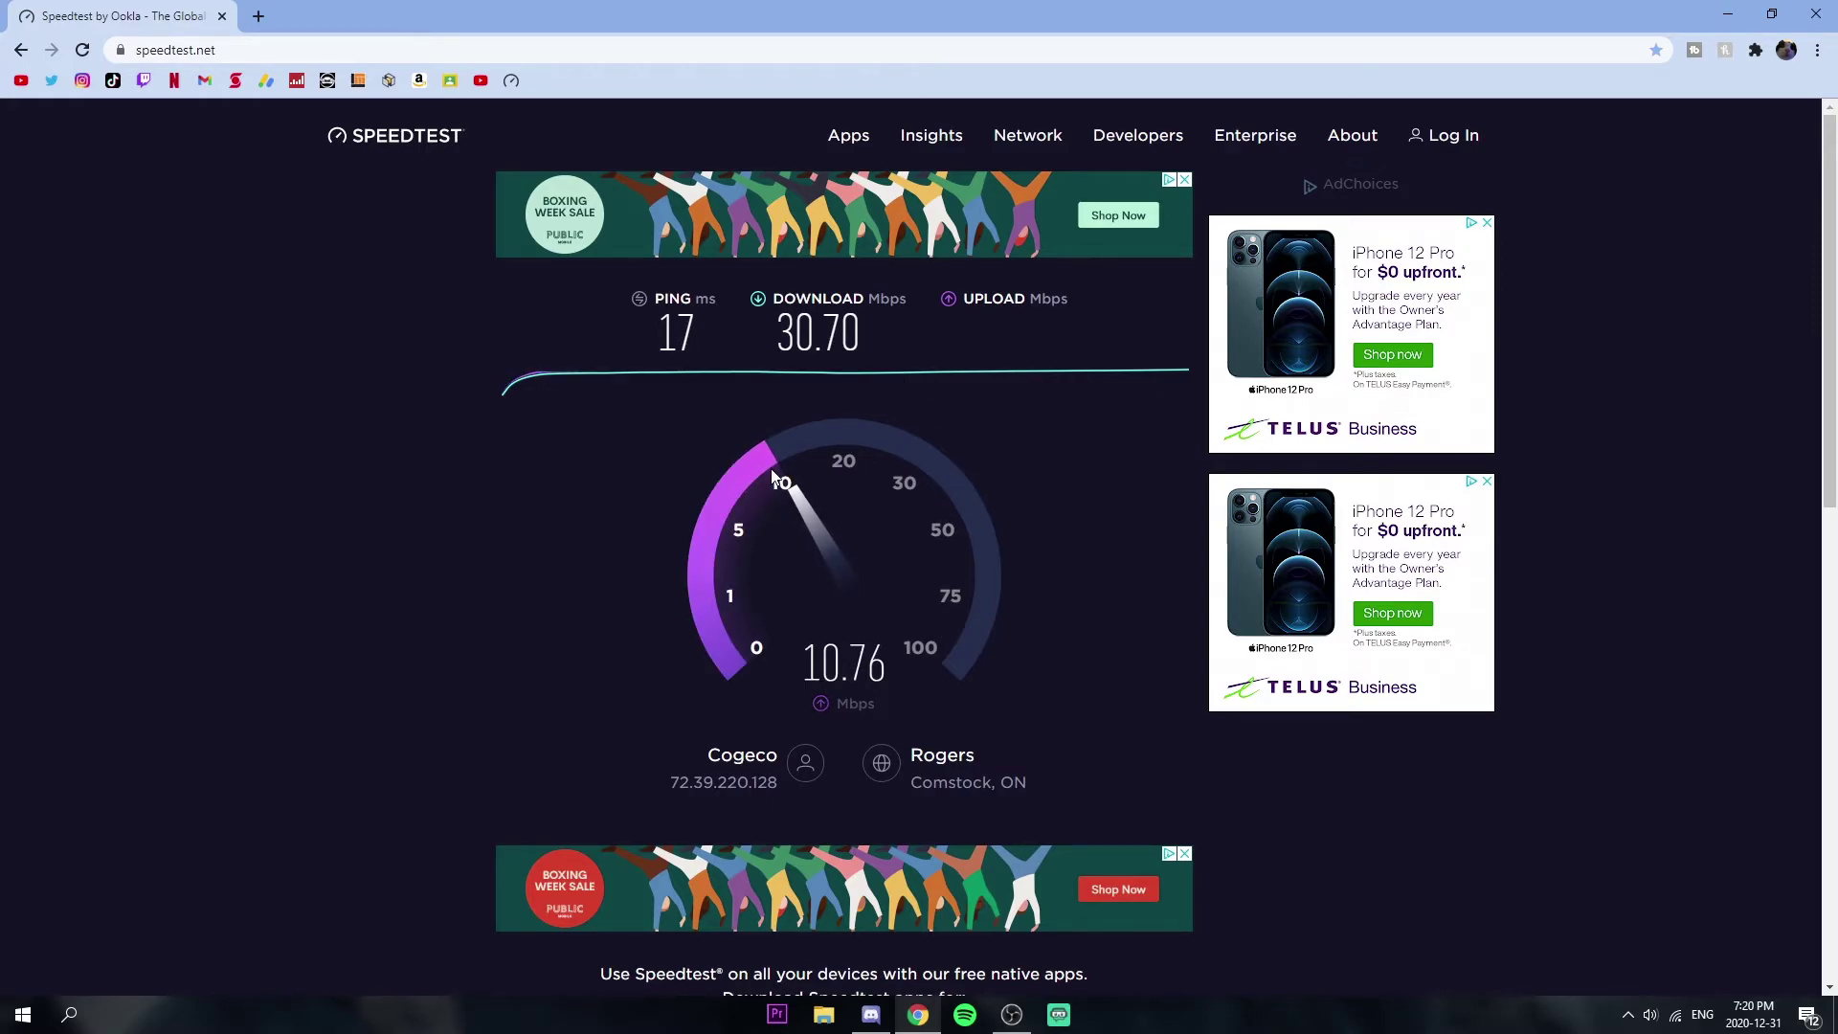
click(222, 17)
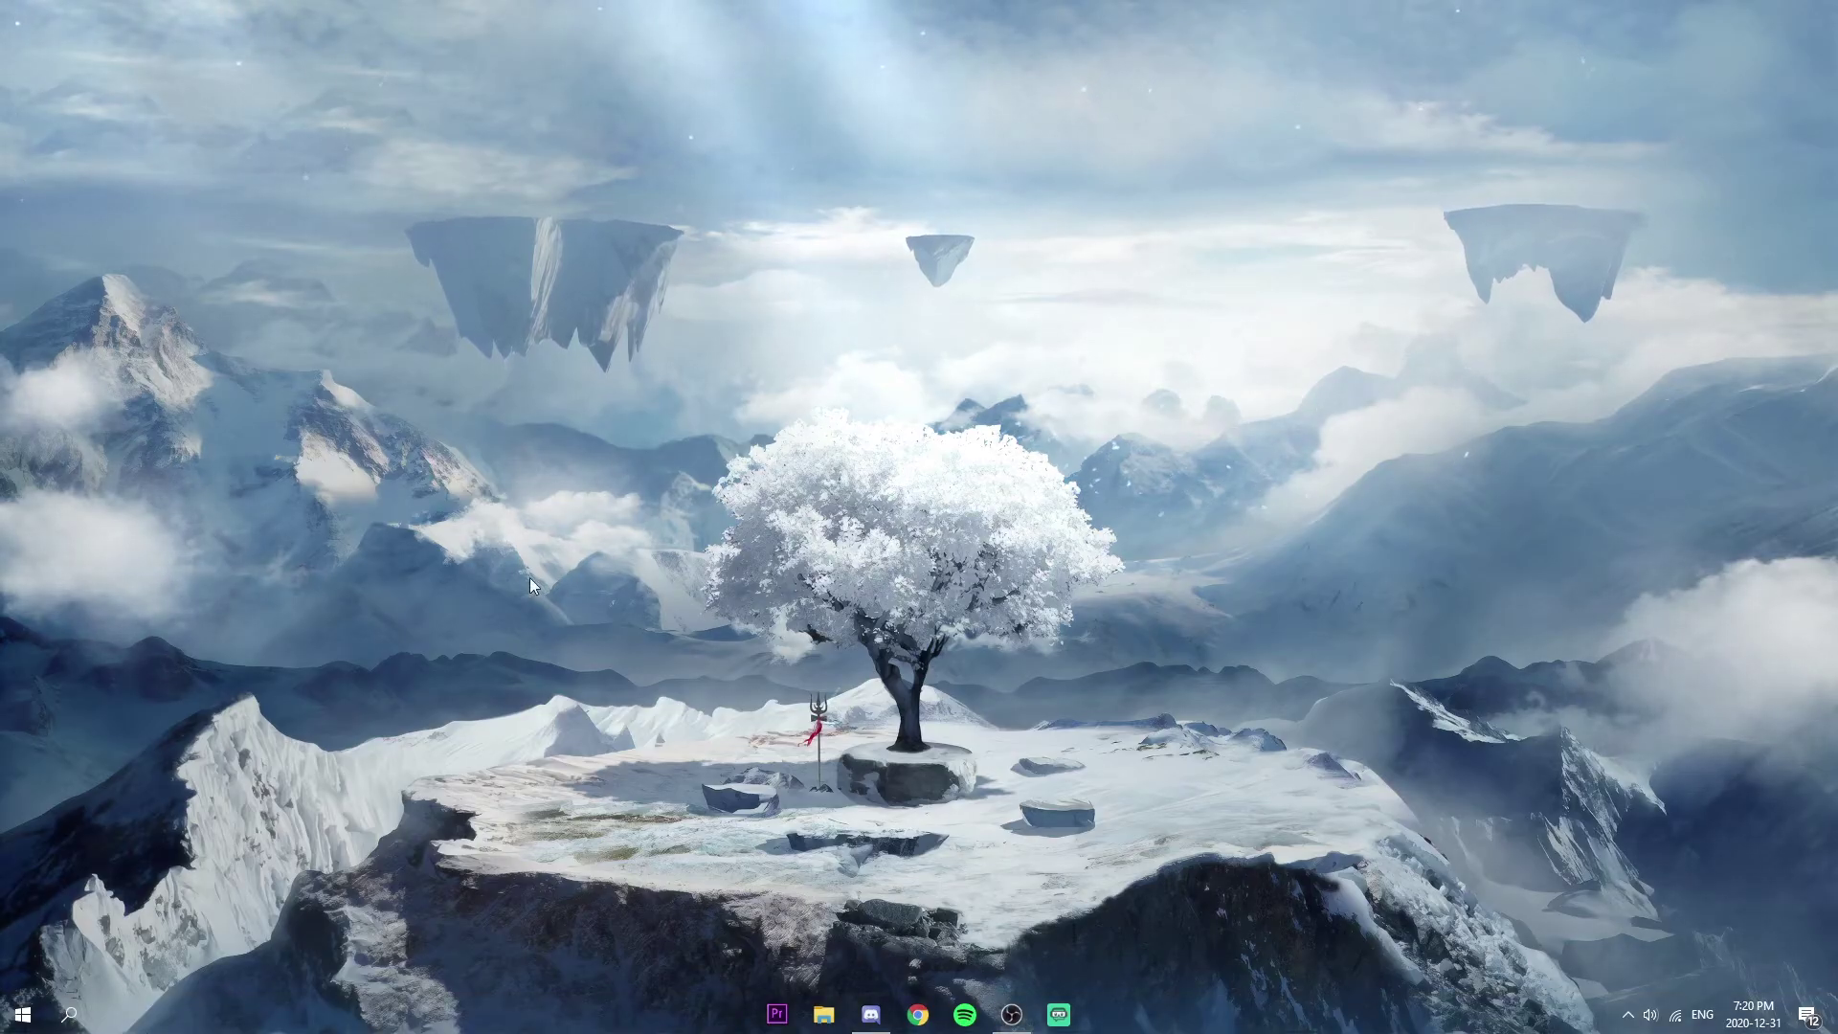
Launch Microsoft Store from taskbar search and check the signed-in account
click(69, 1014)
text(mi)
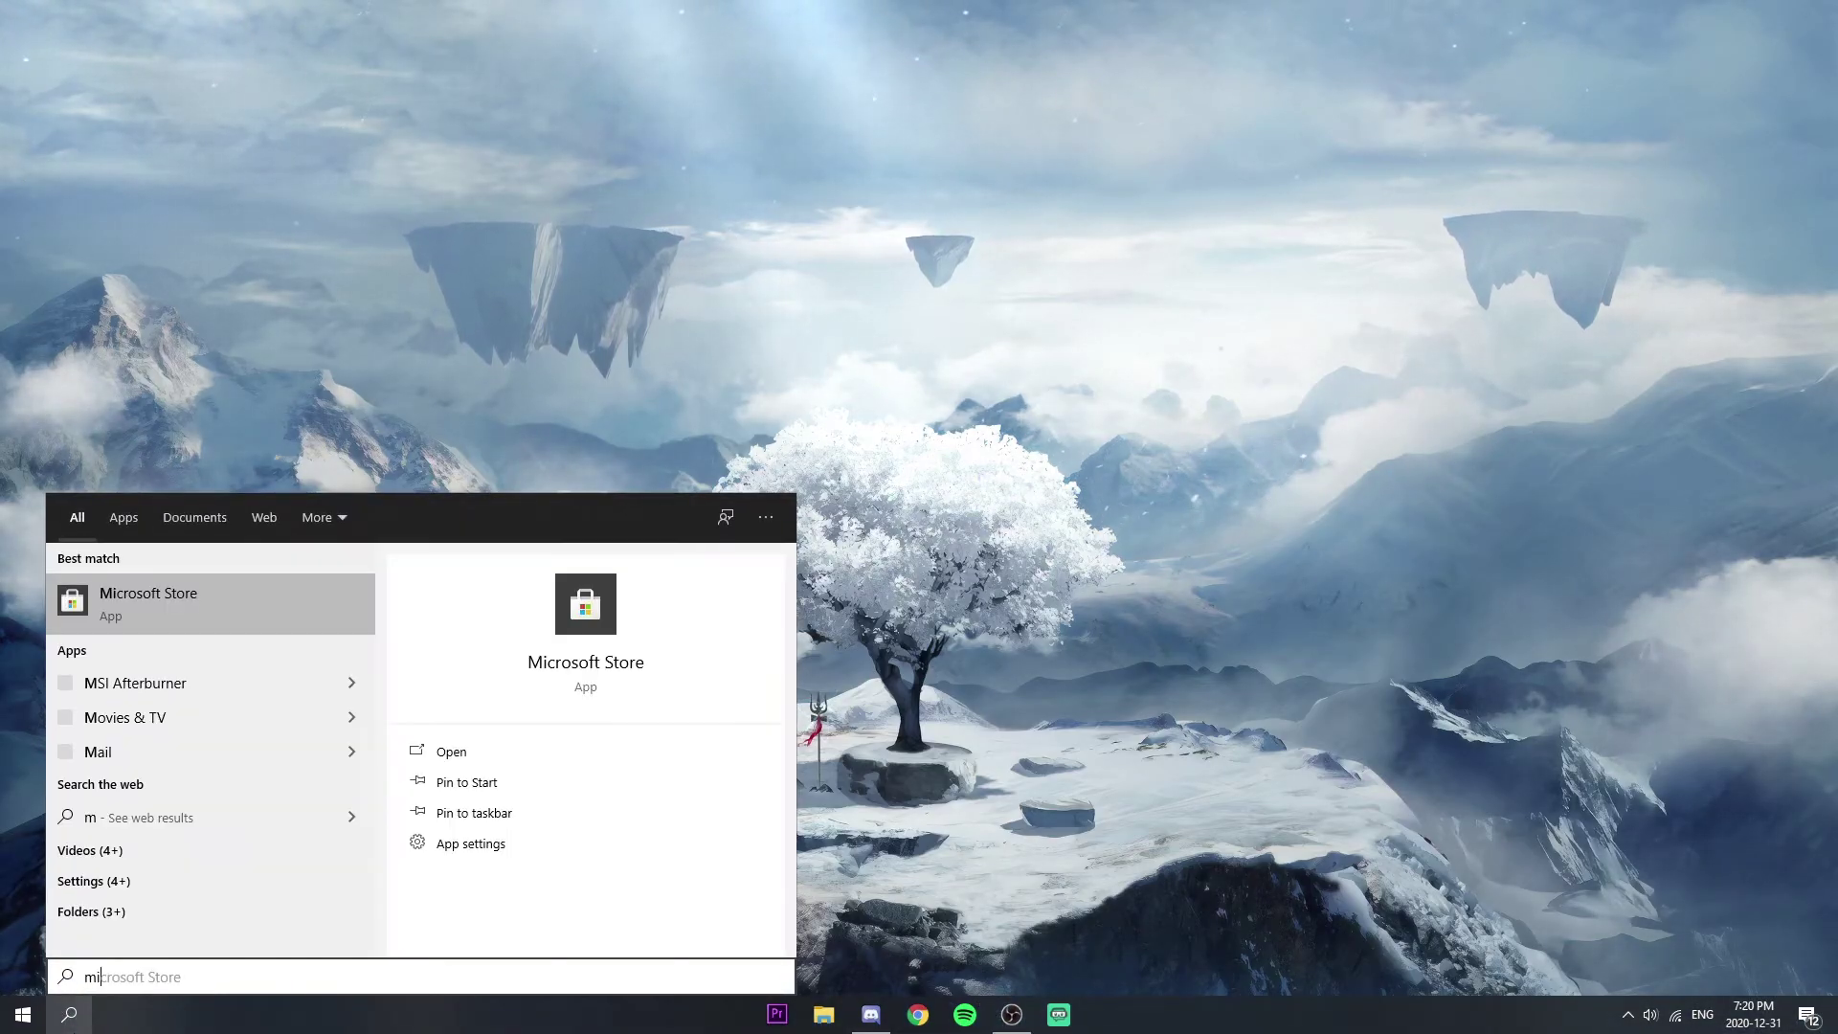
text(cro)
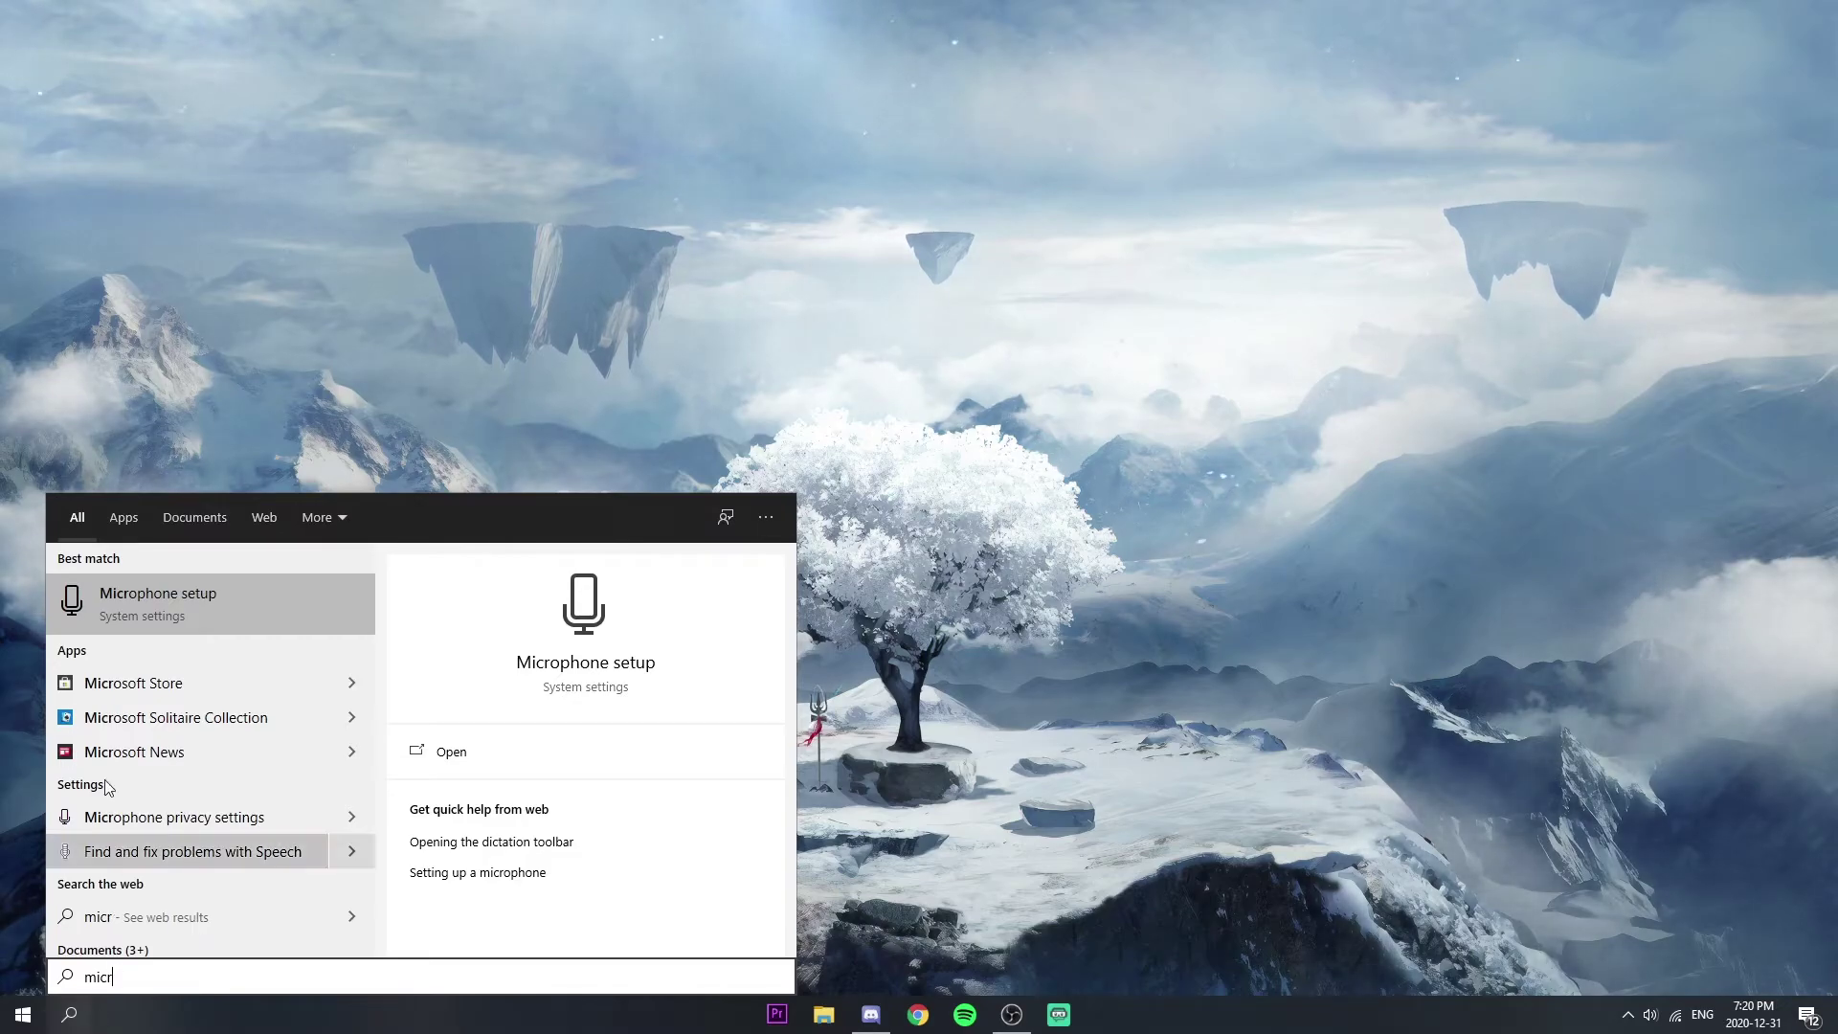
click(134, 681)
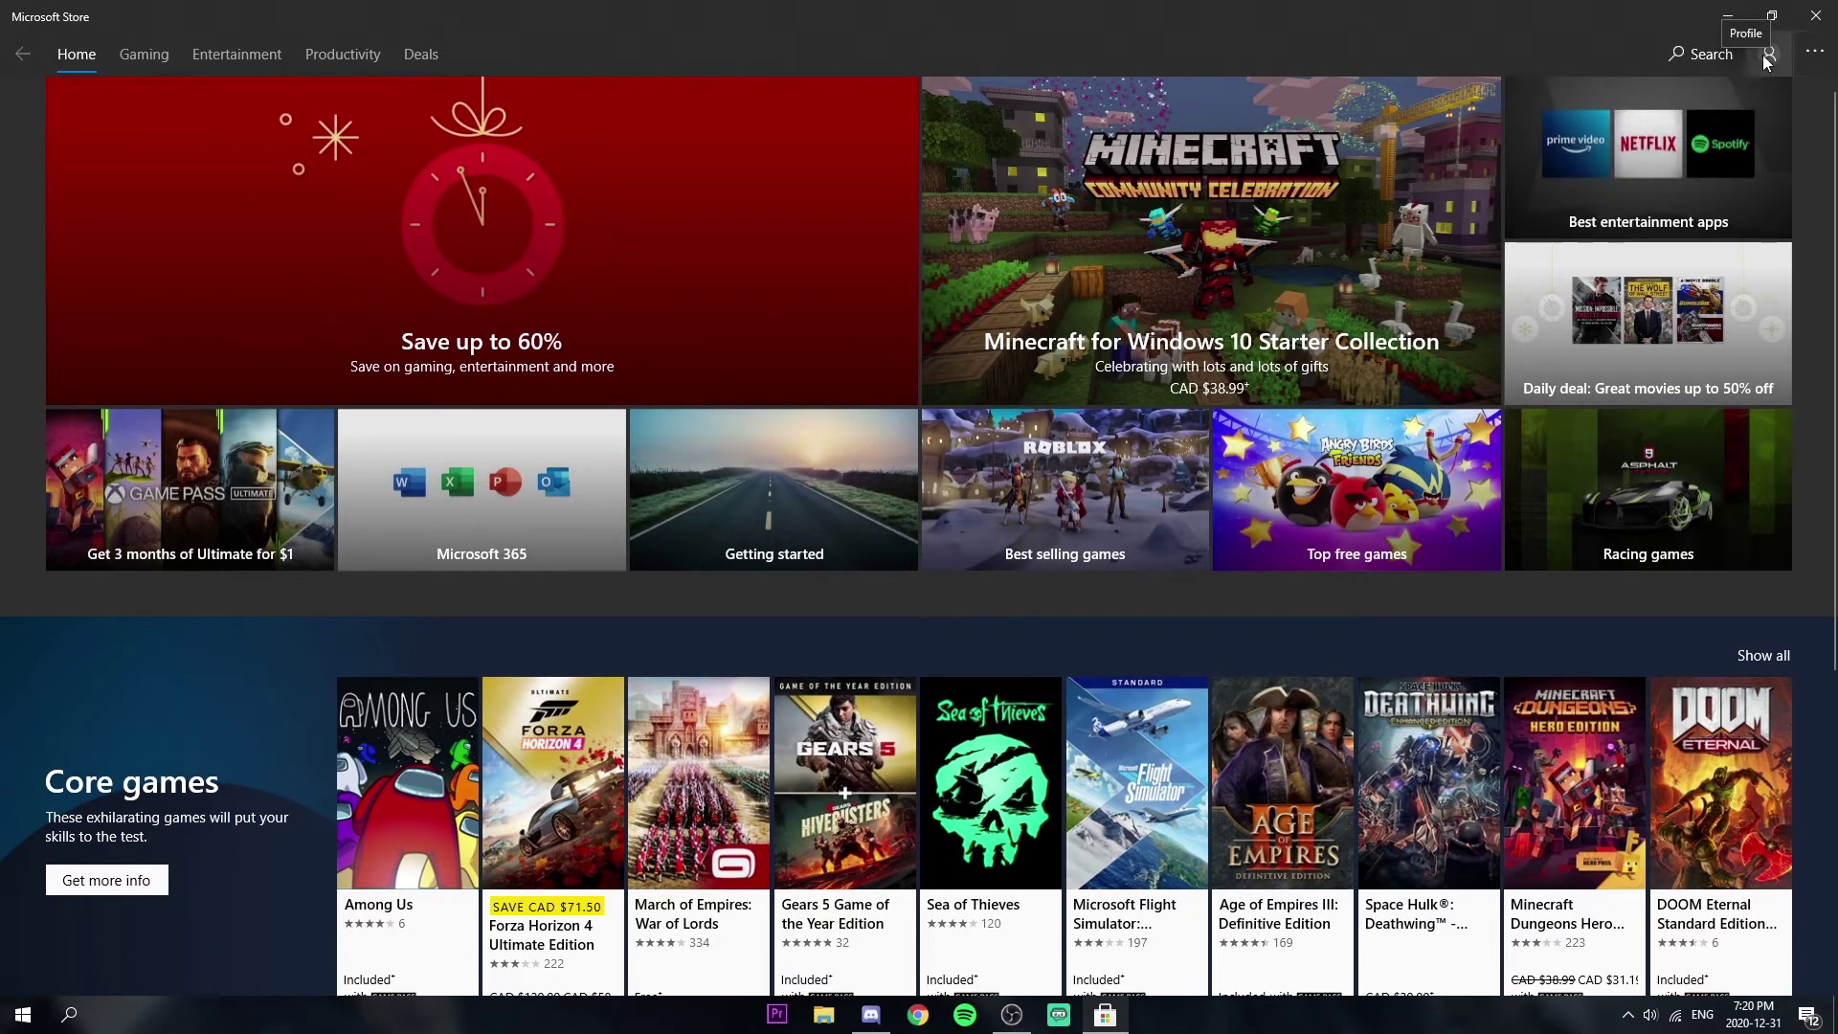
click(1769, 55)
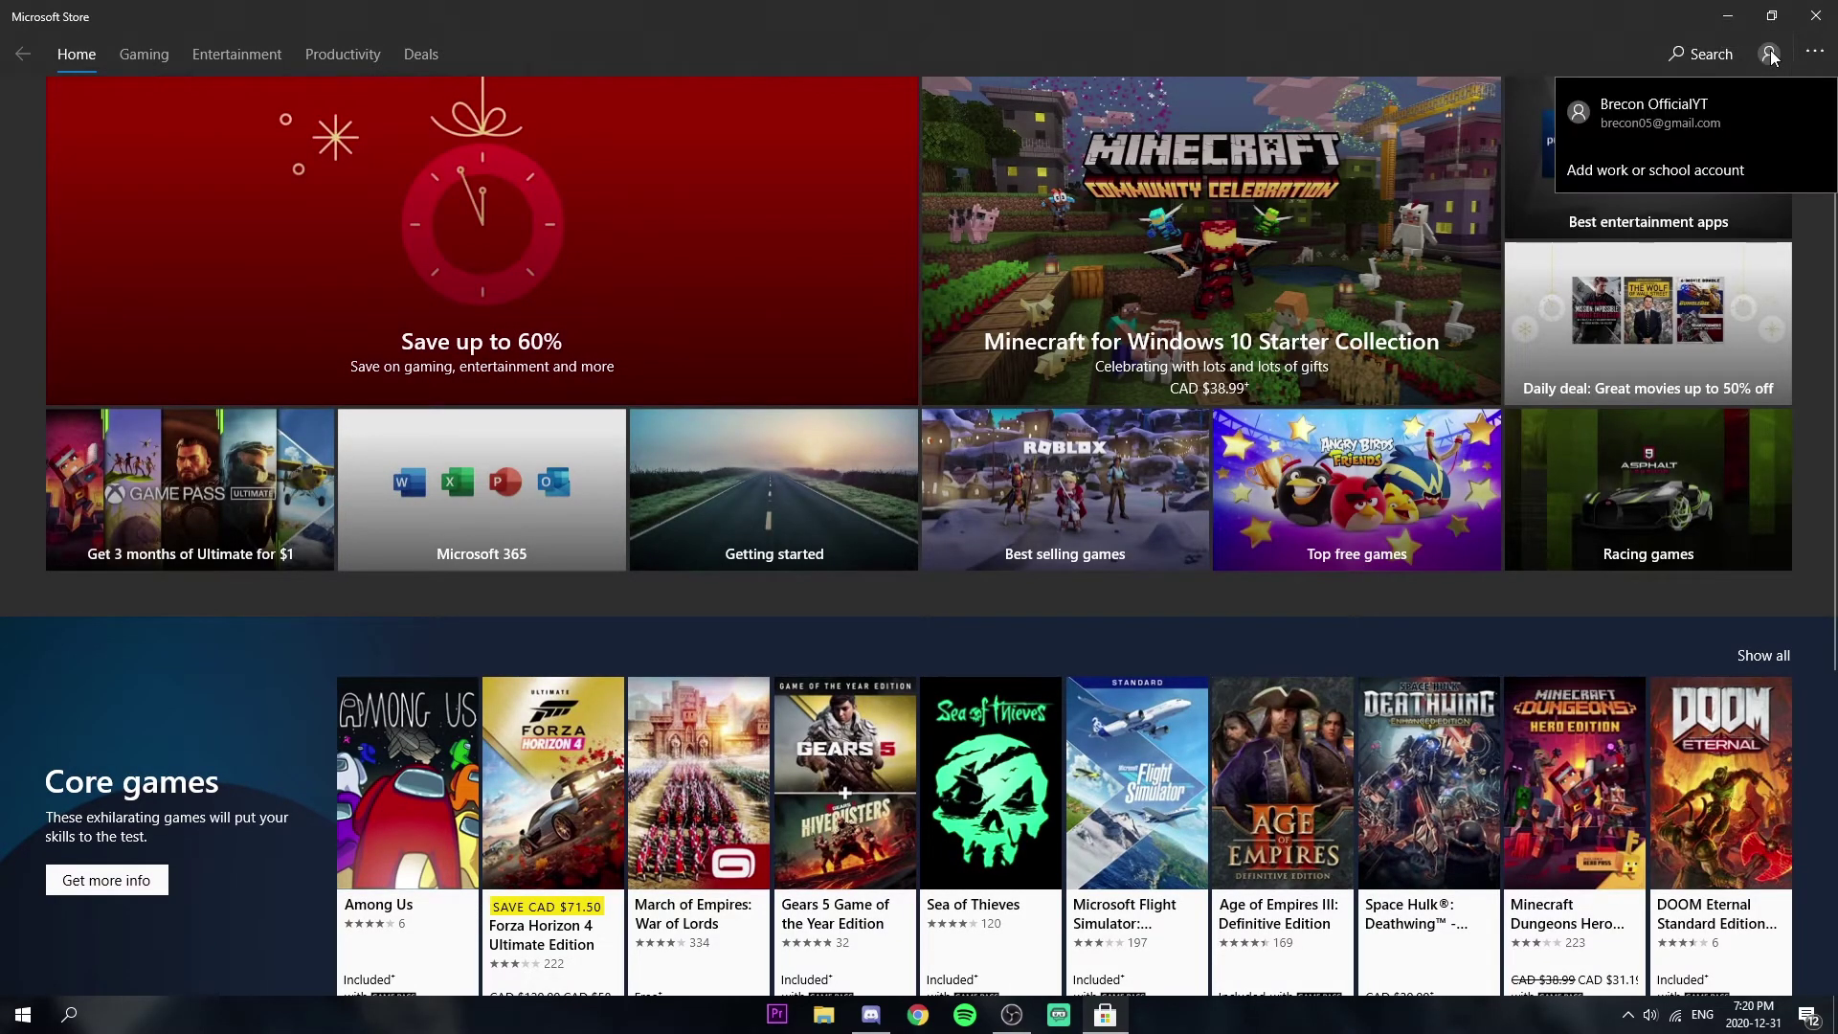
click(1532, 46)
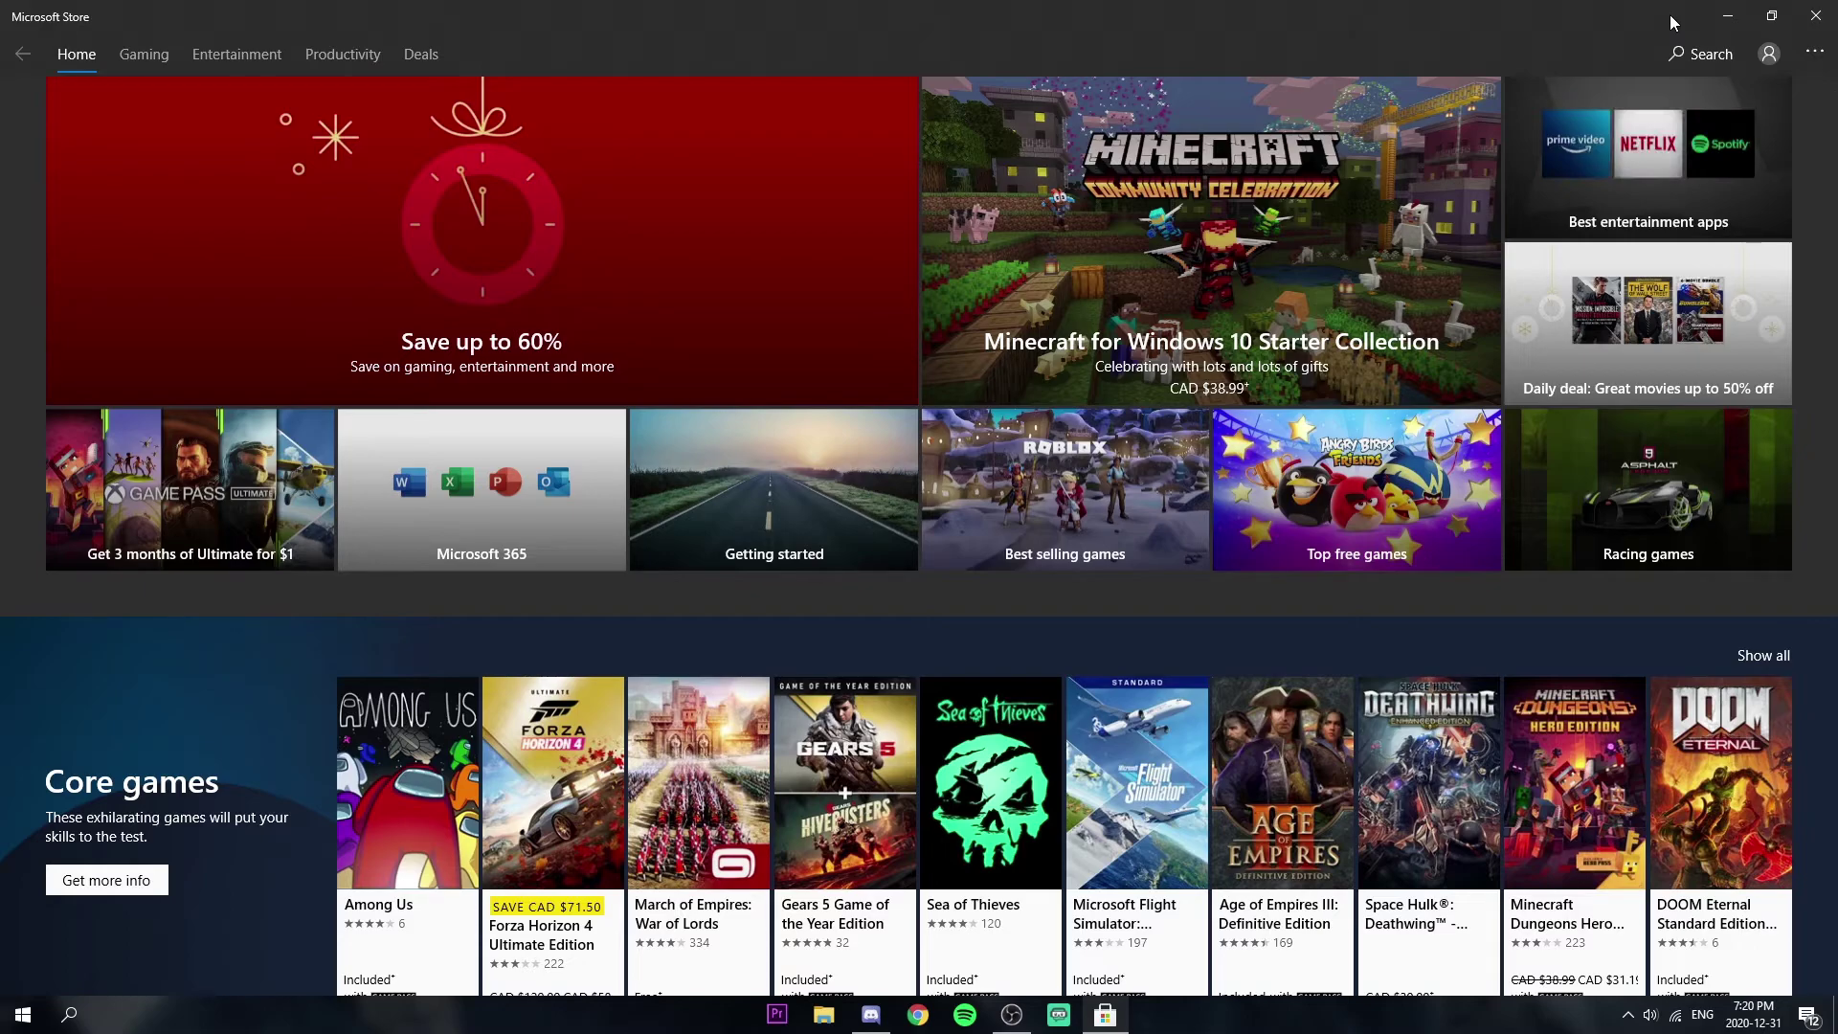
Recheck the account flyout and bring up the Store's extra options menu
click(1769, 56)
click(1596, 46)
click(1815, 53)
View My Library's owned apps, peek at the tray volume mixer, and dismiss it
click(1748, 180)
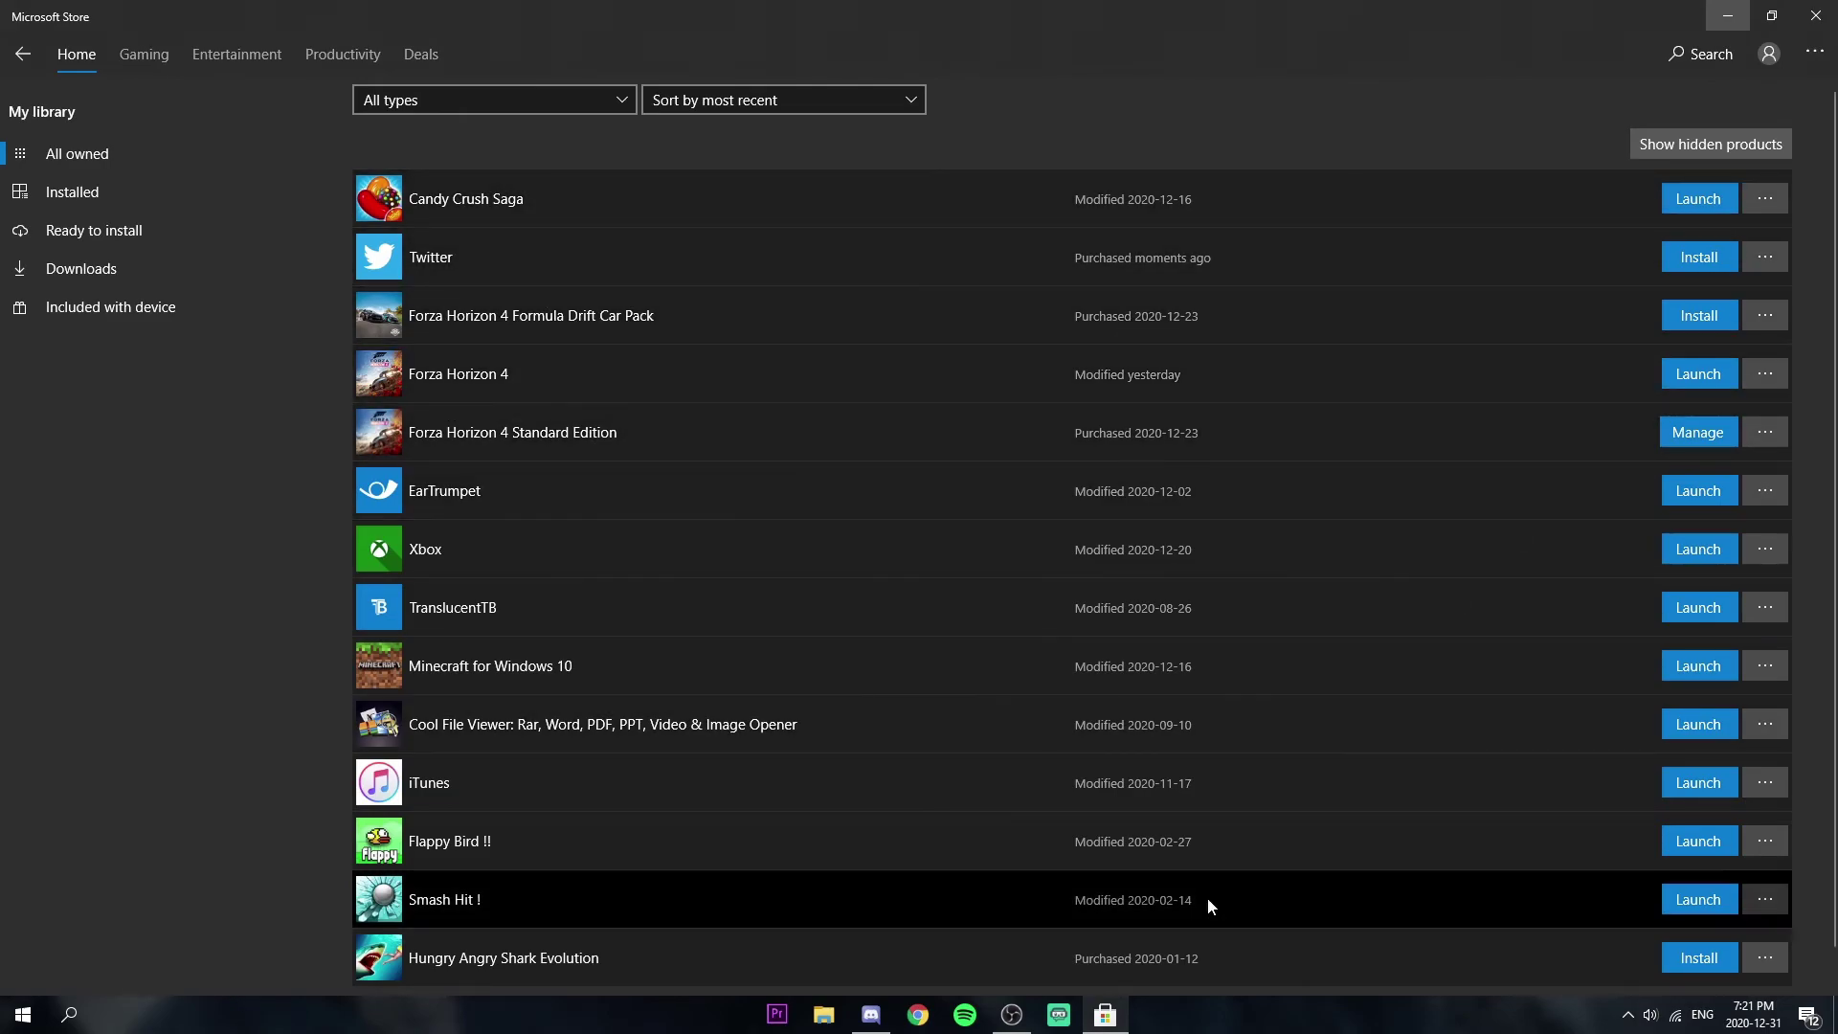
click(1628, 1015)
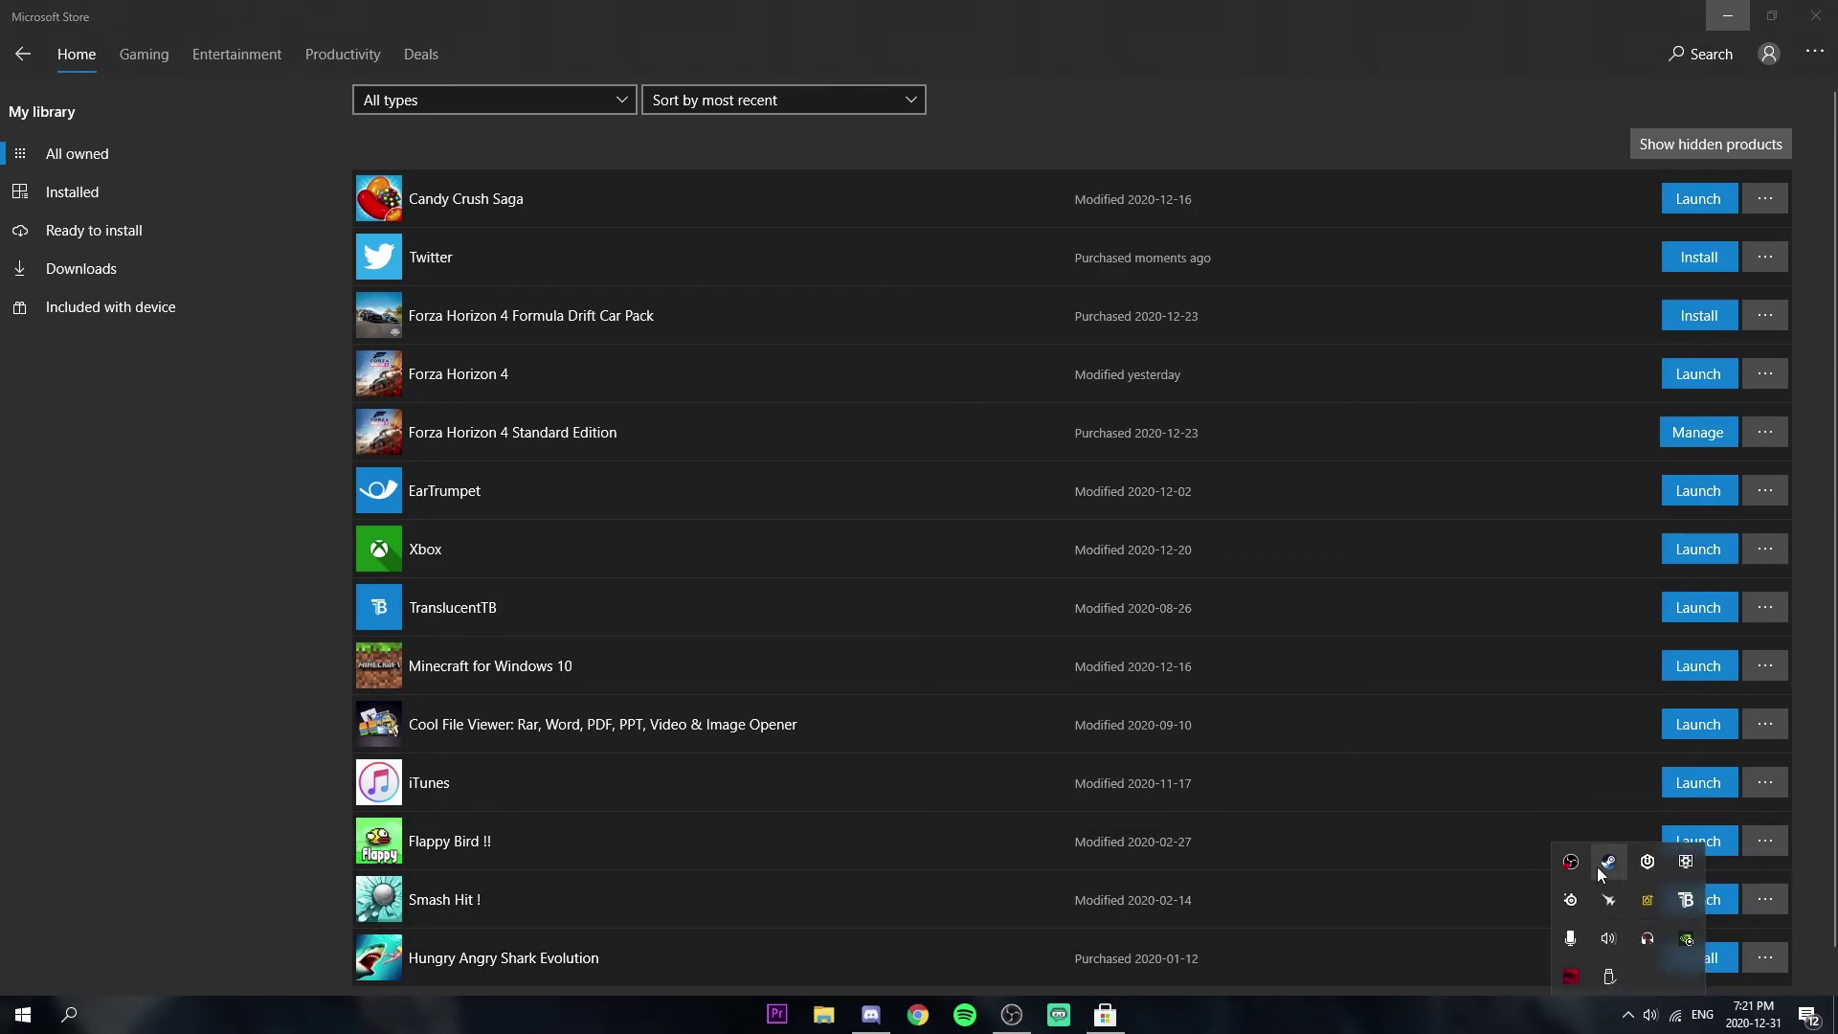
click(1651, 1016)
click(1599, 1023)
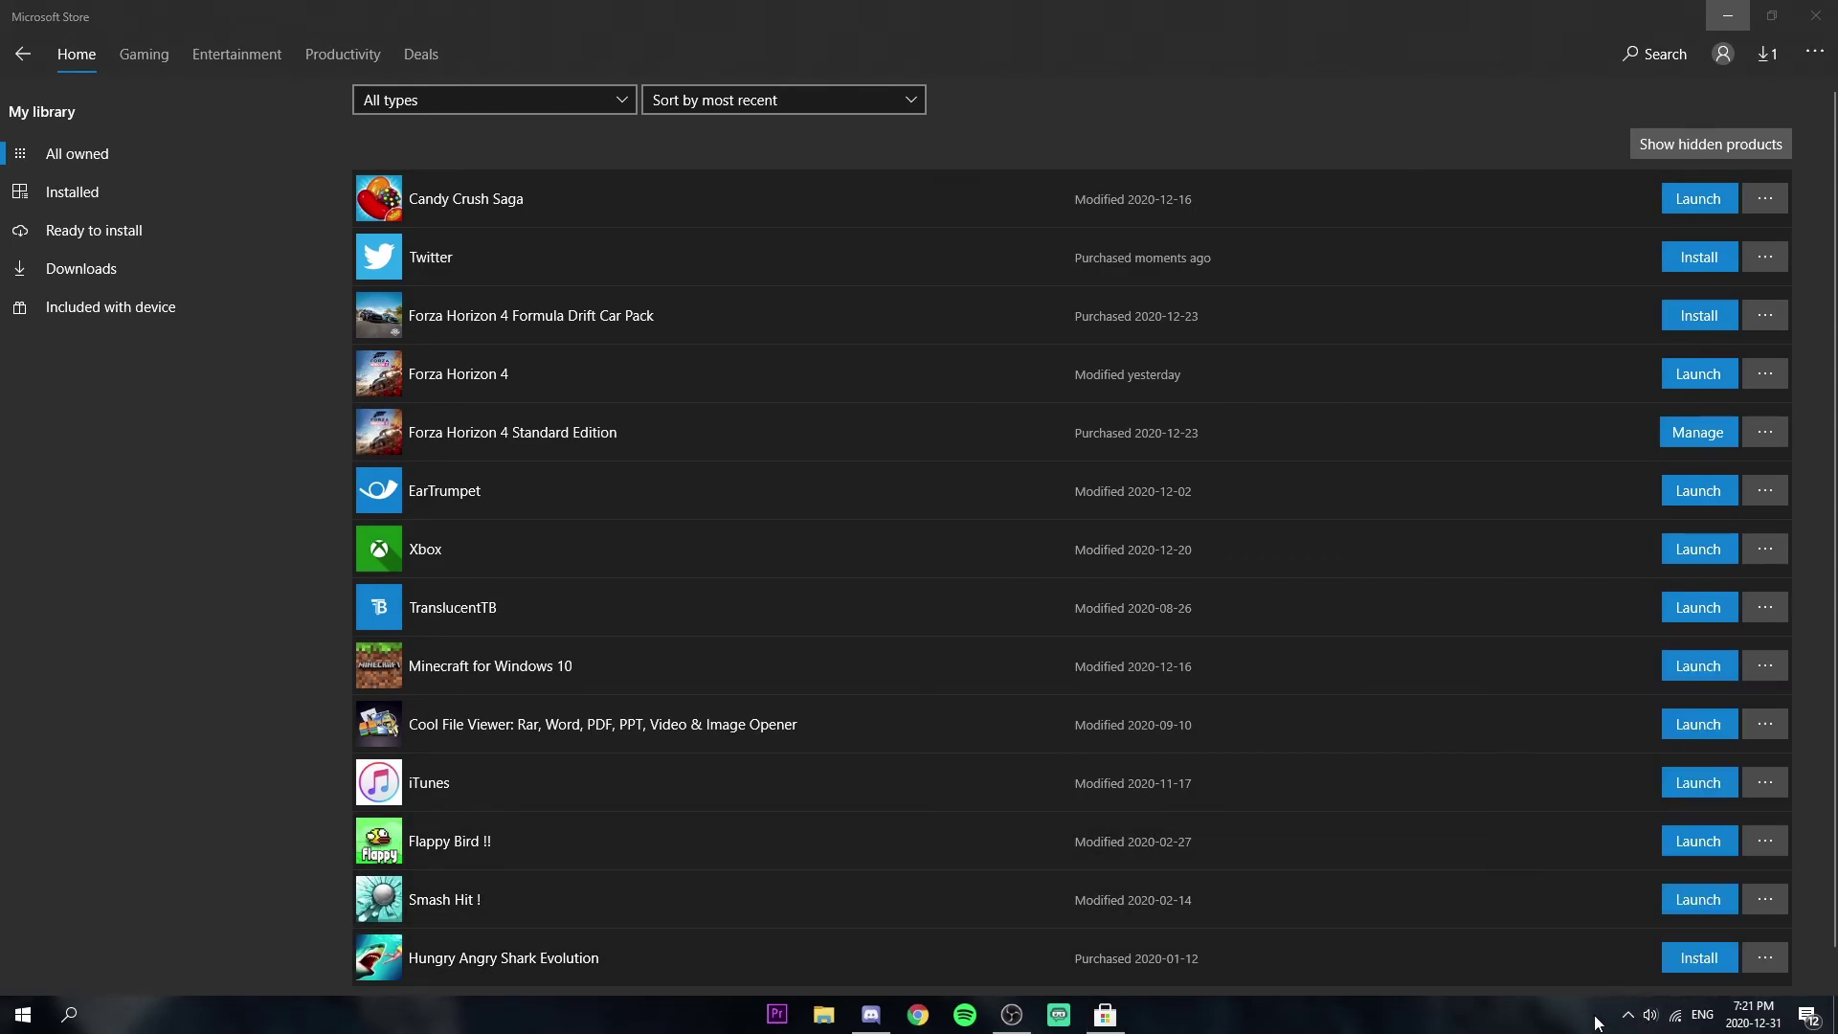
click(1813, 15)
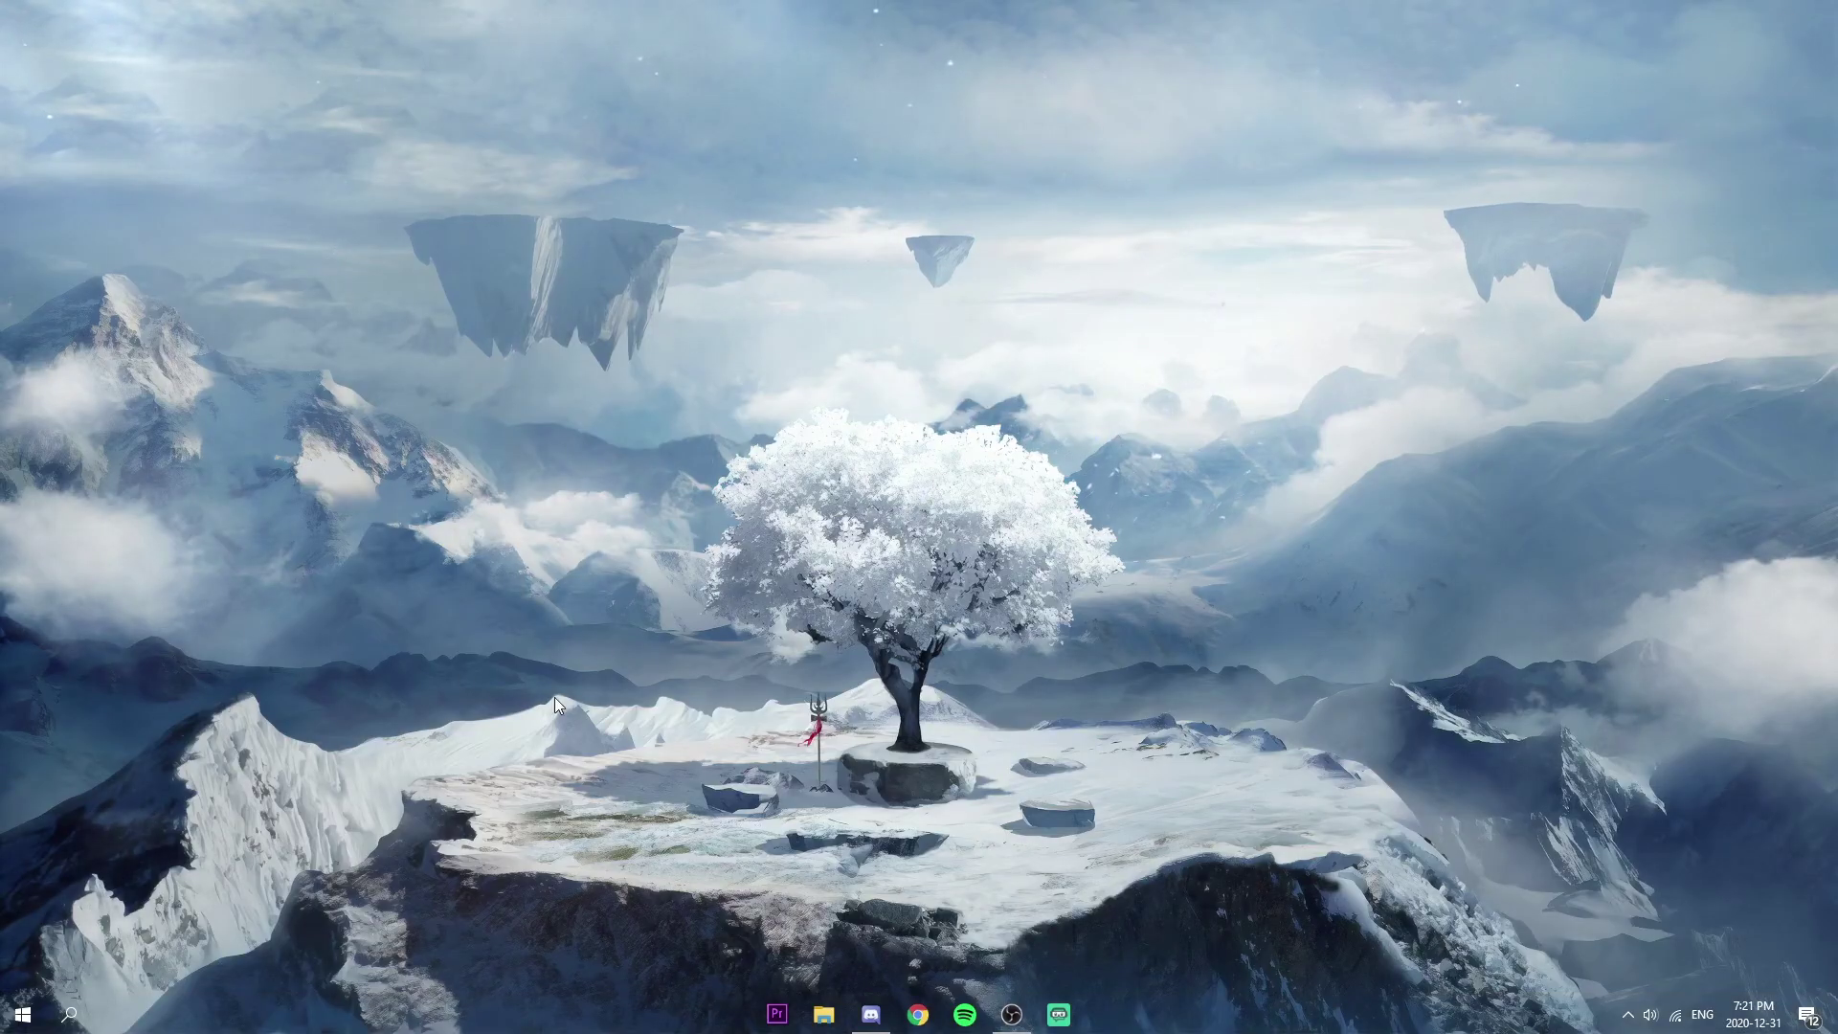